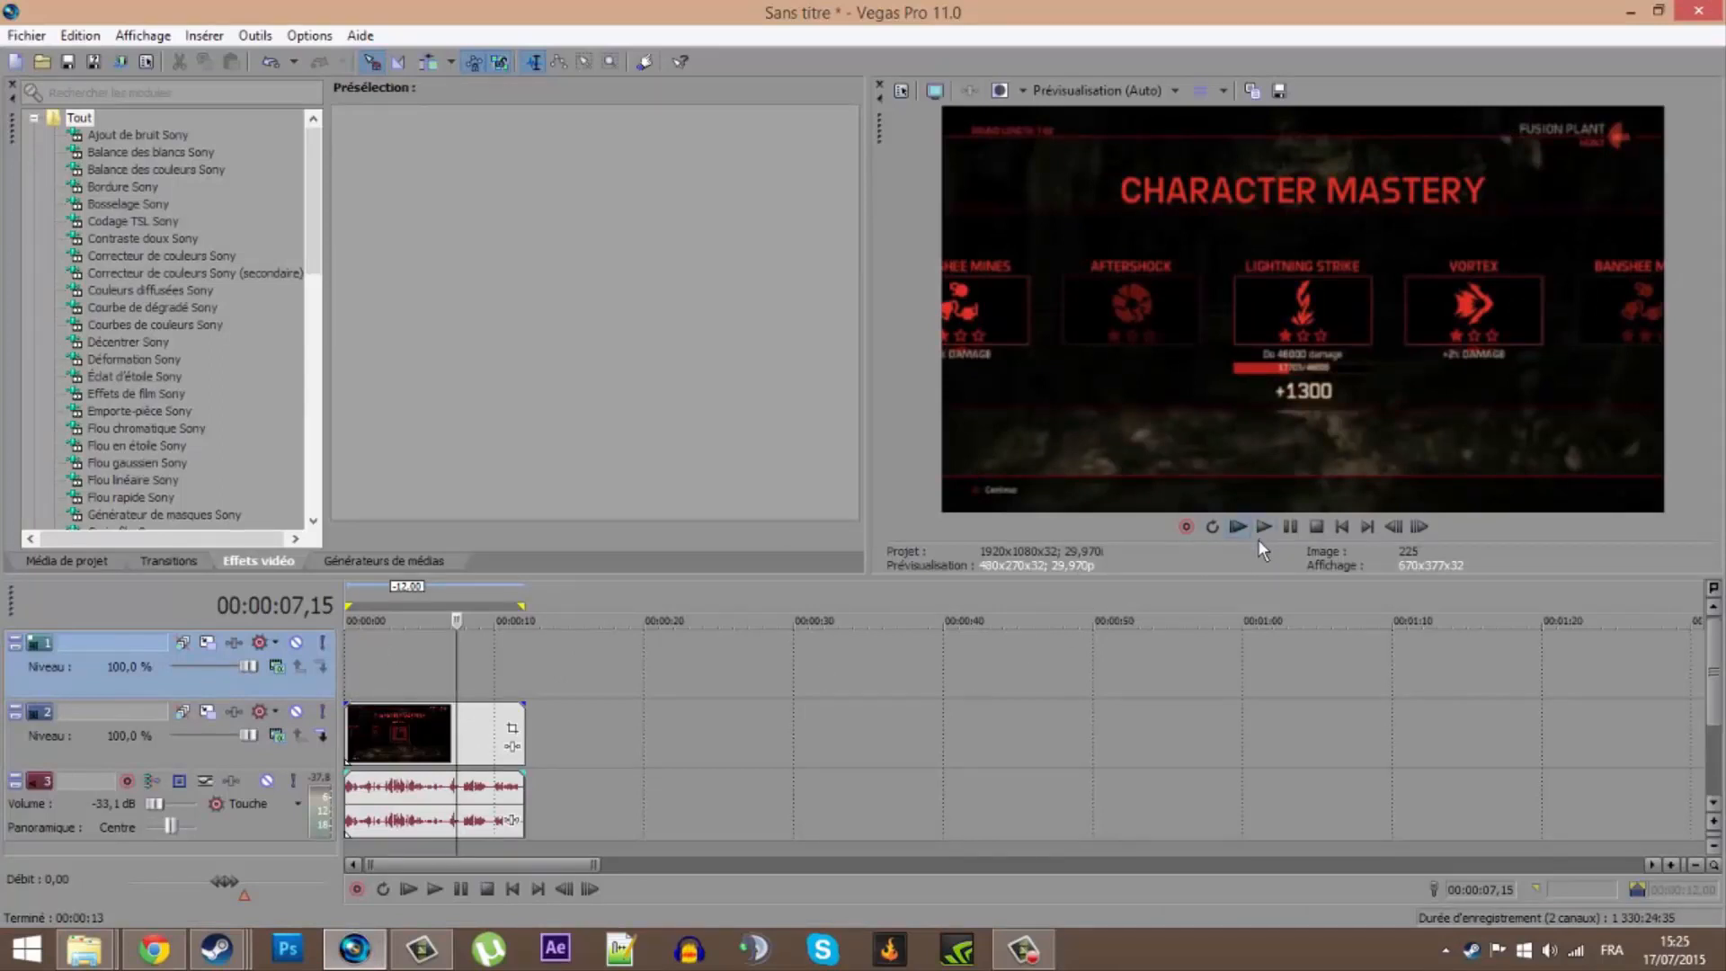
Add the white rabbit image 5556 from the Personnages folder to the empty video track above the game clip.
mouse_move(83, 949)
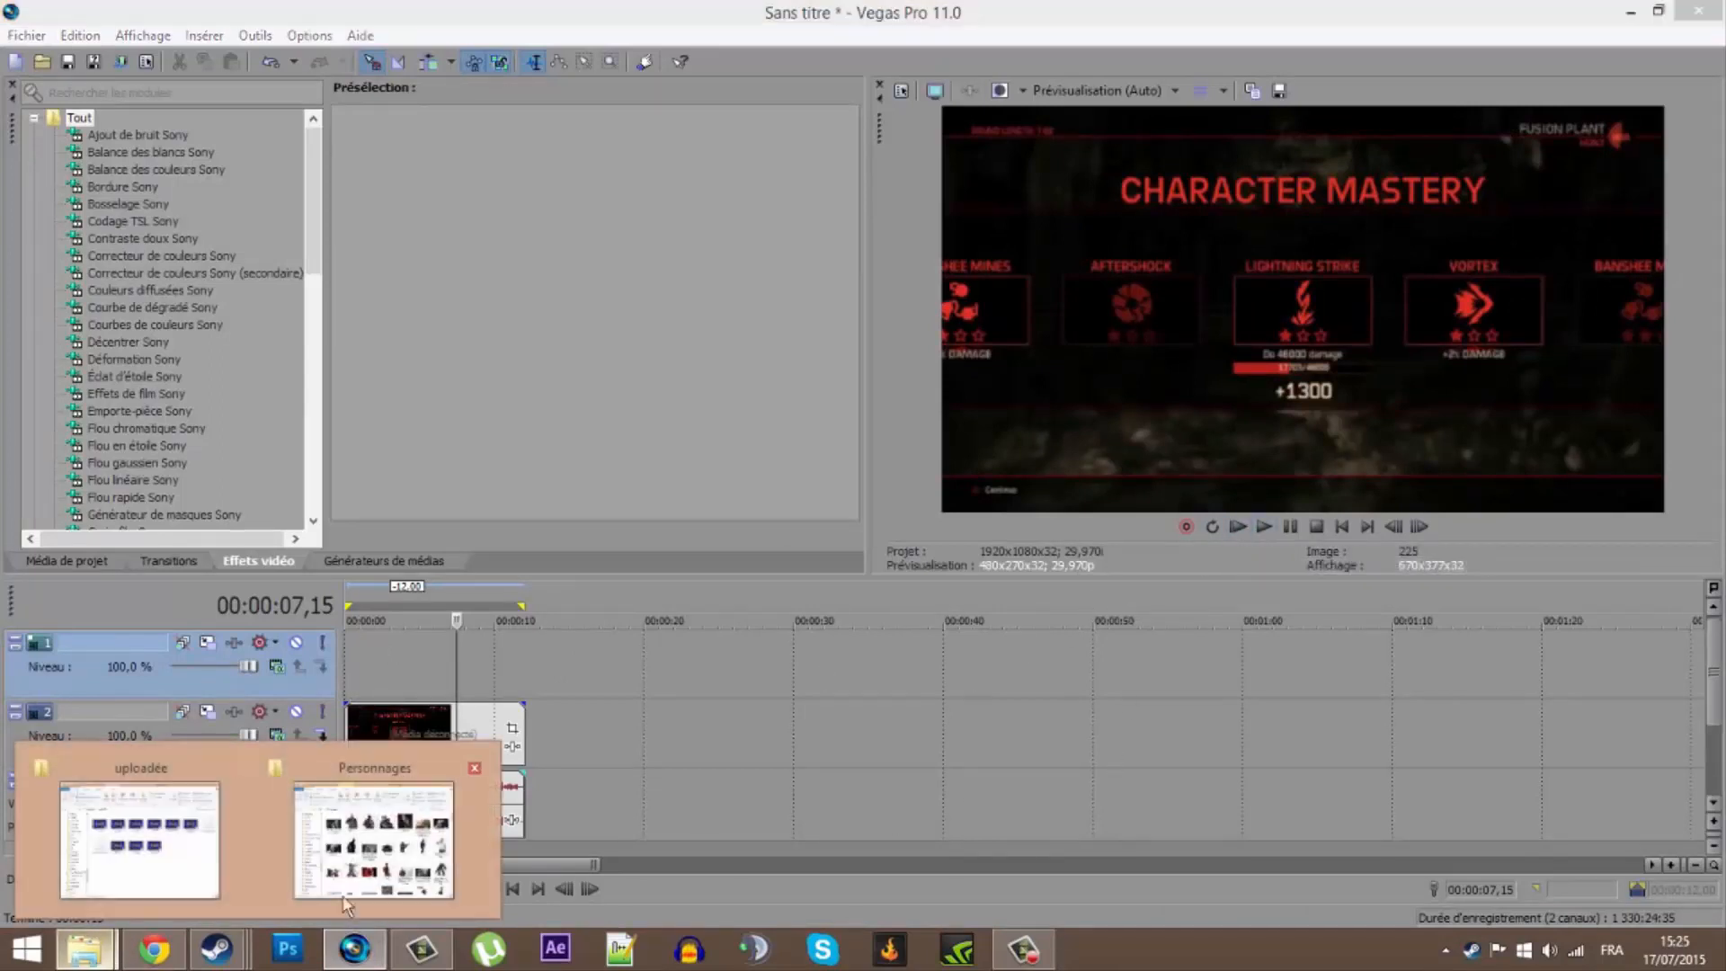
left_click(355, 868)
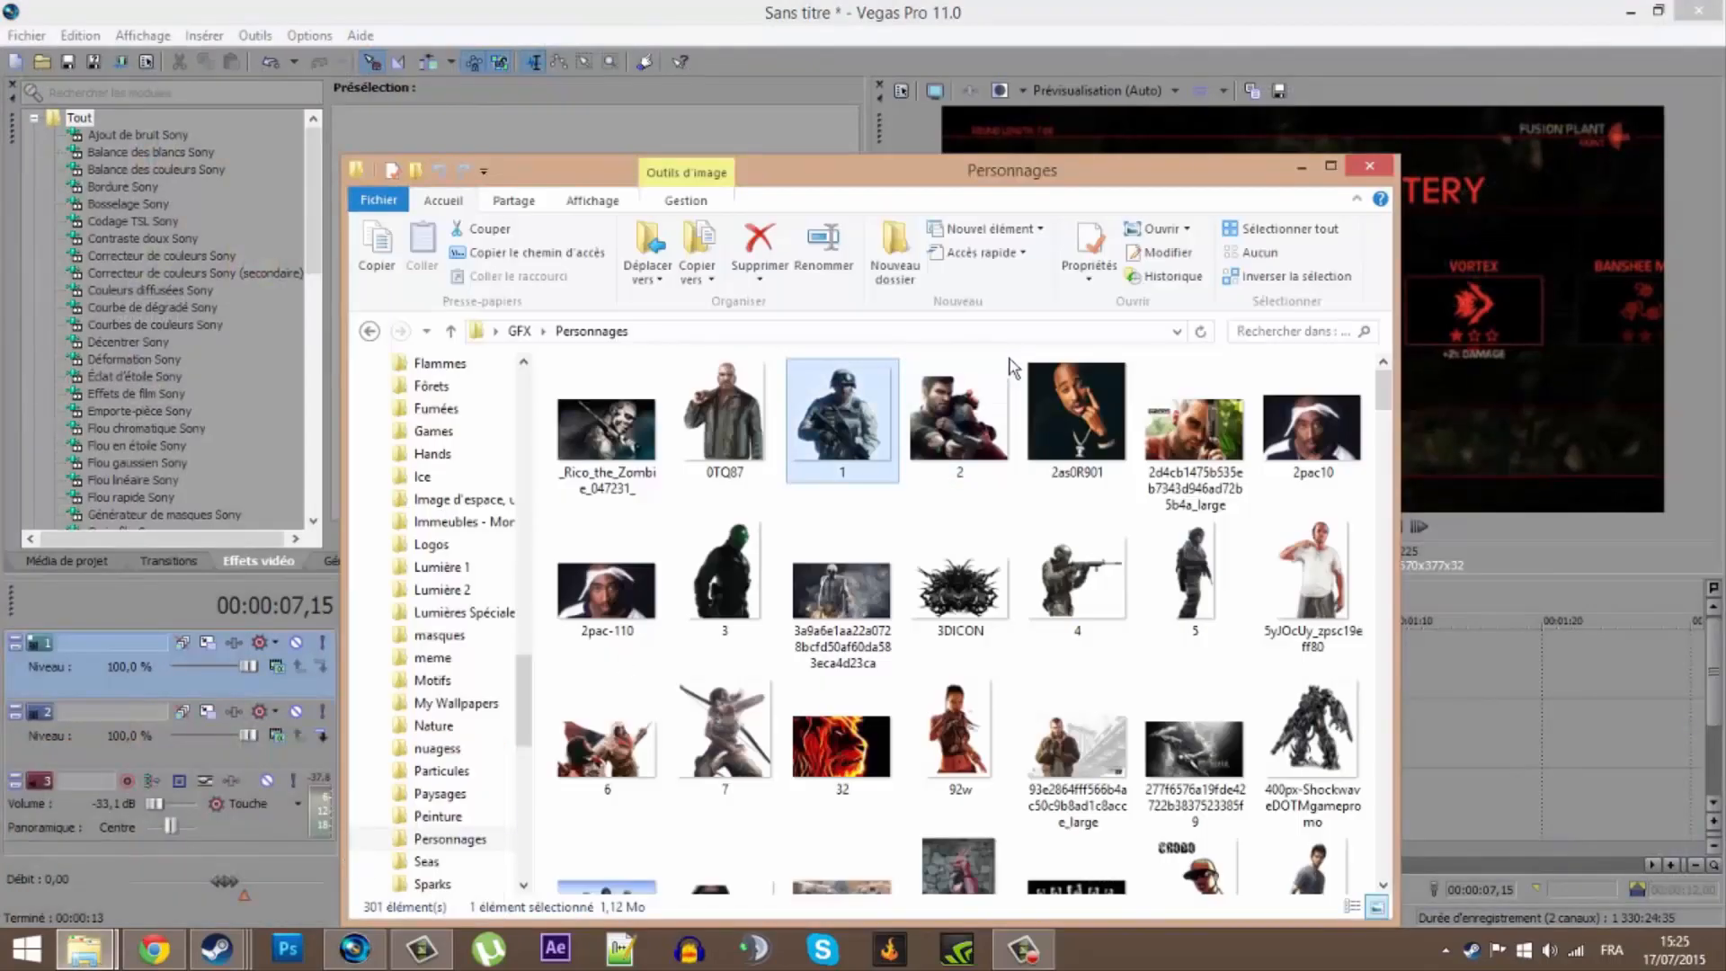
scroll(1011, 421, "down", 8)
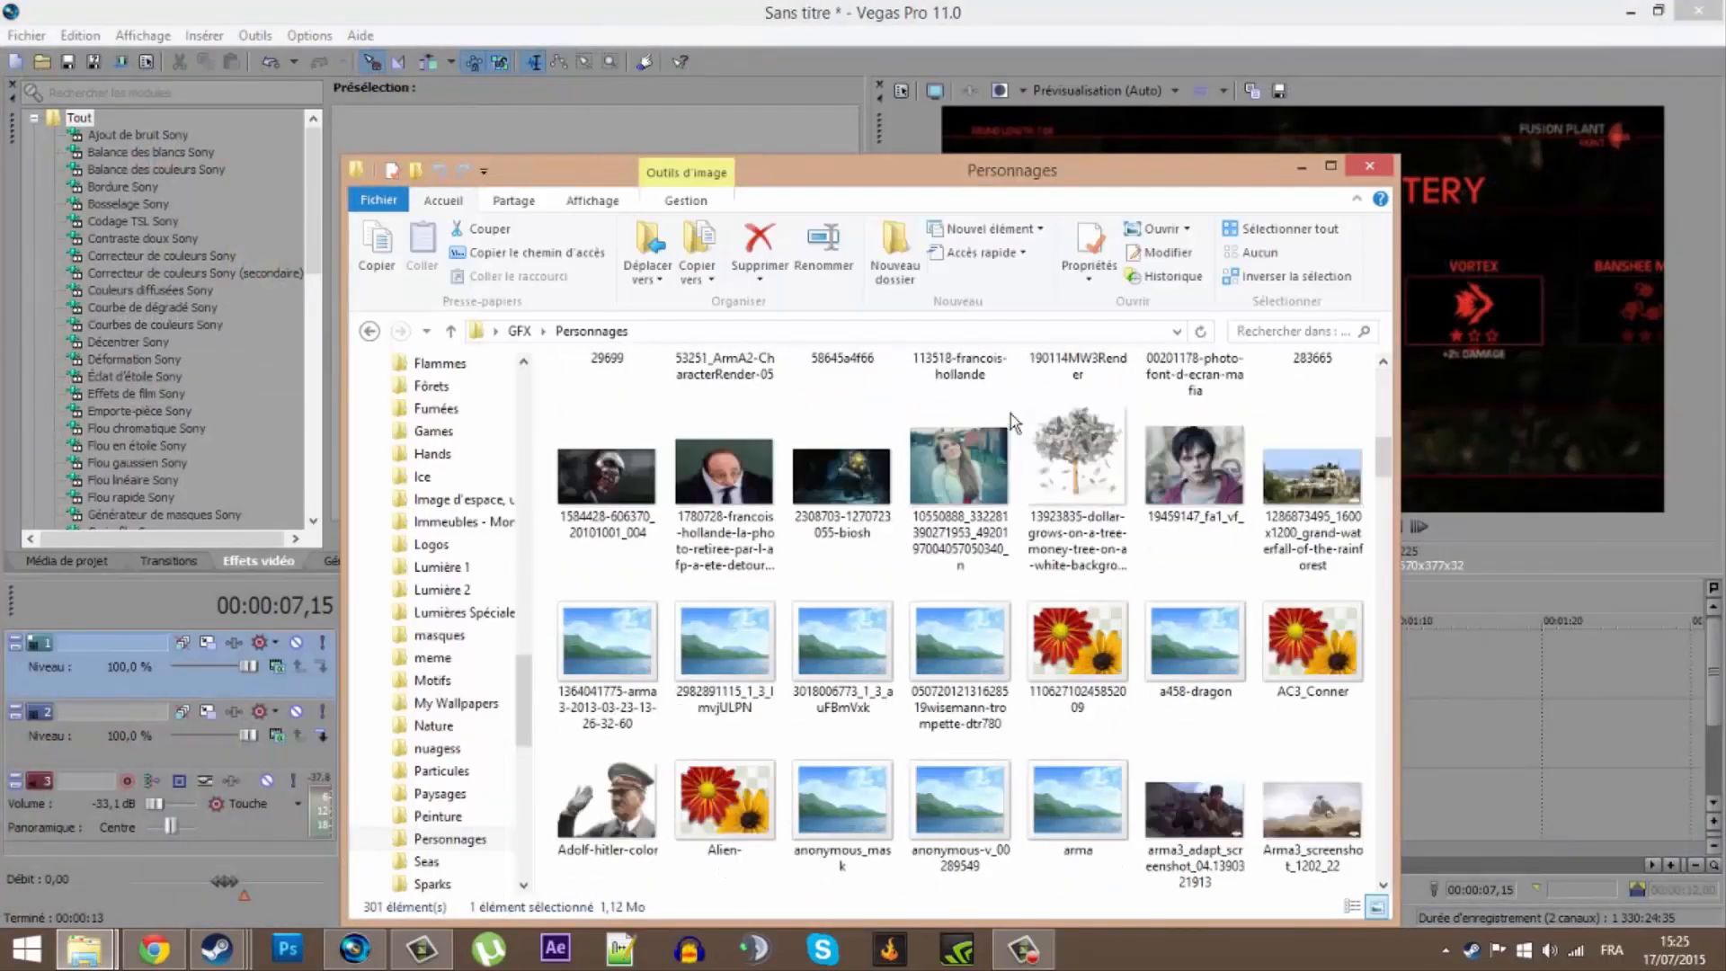
scroll(1010, 421, "up", 2)
scroll(1010, 416, "up", 3)
scroll(1011, 416, "down", 2)
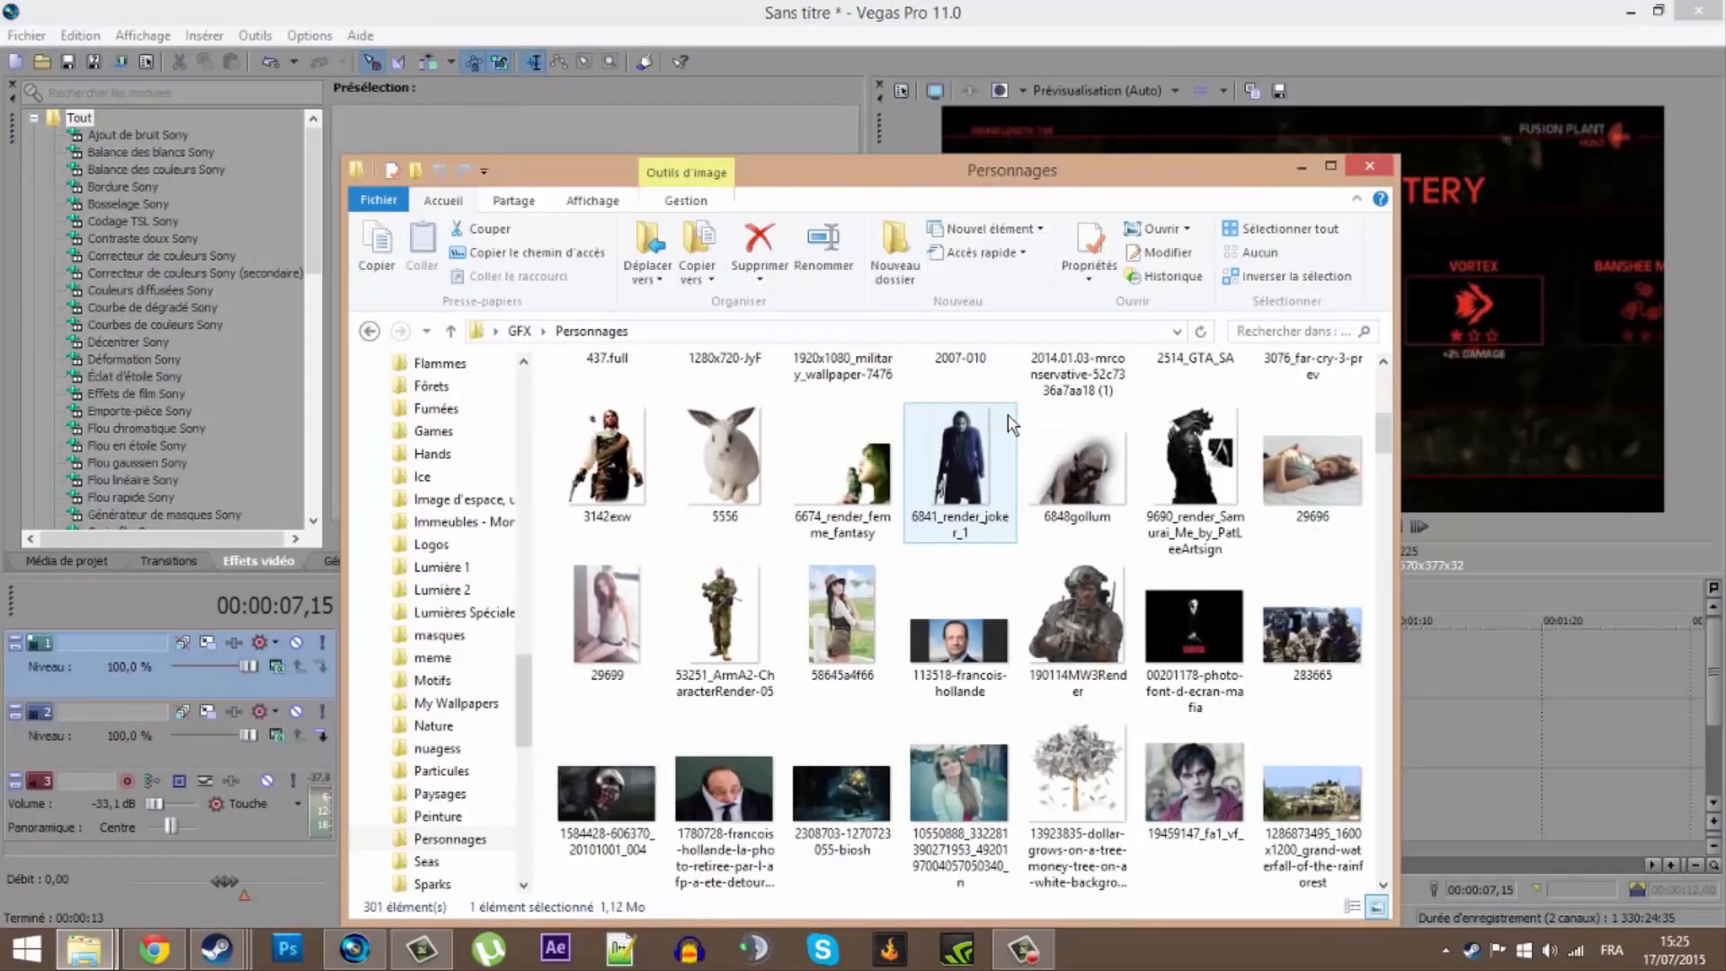
left_click_drag(775, 479, 536, 668)
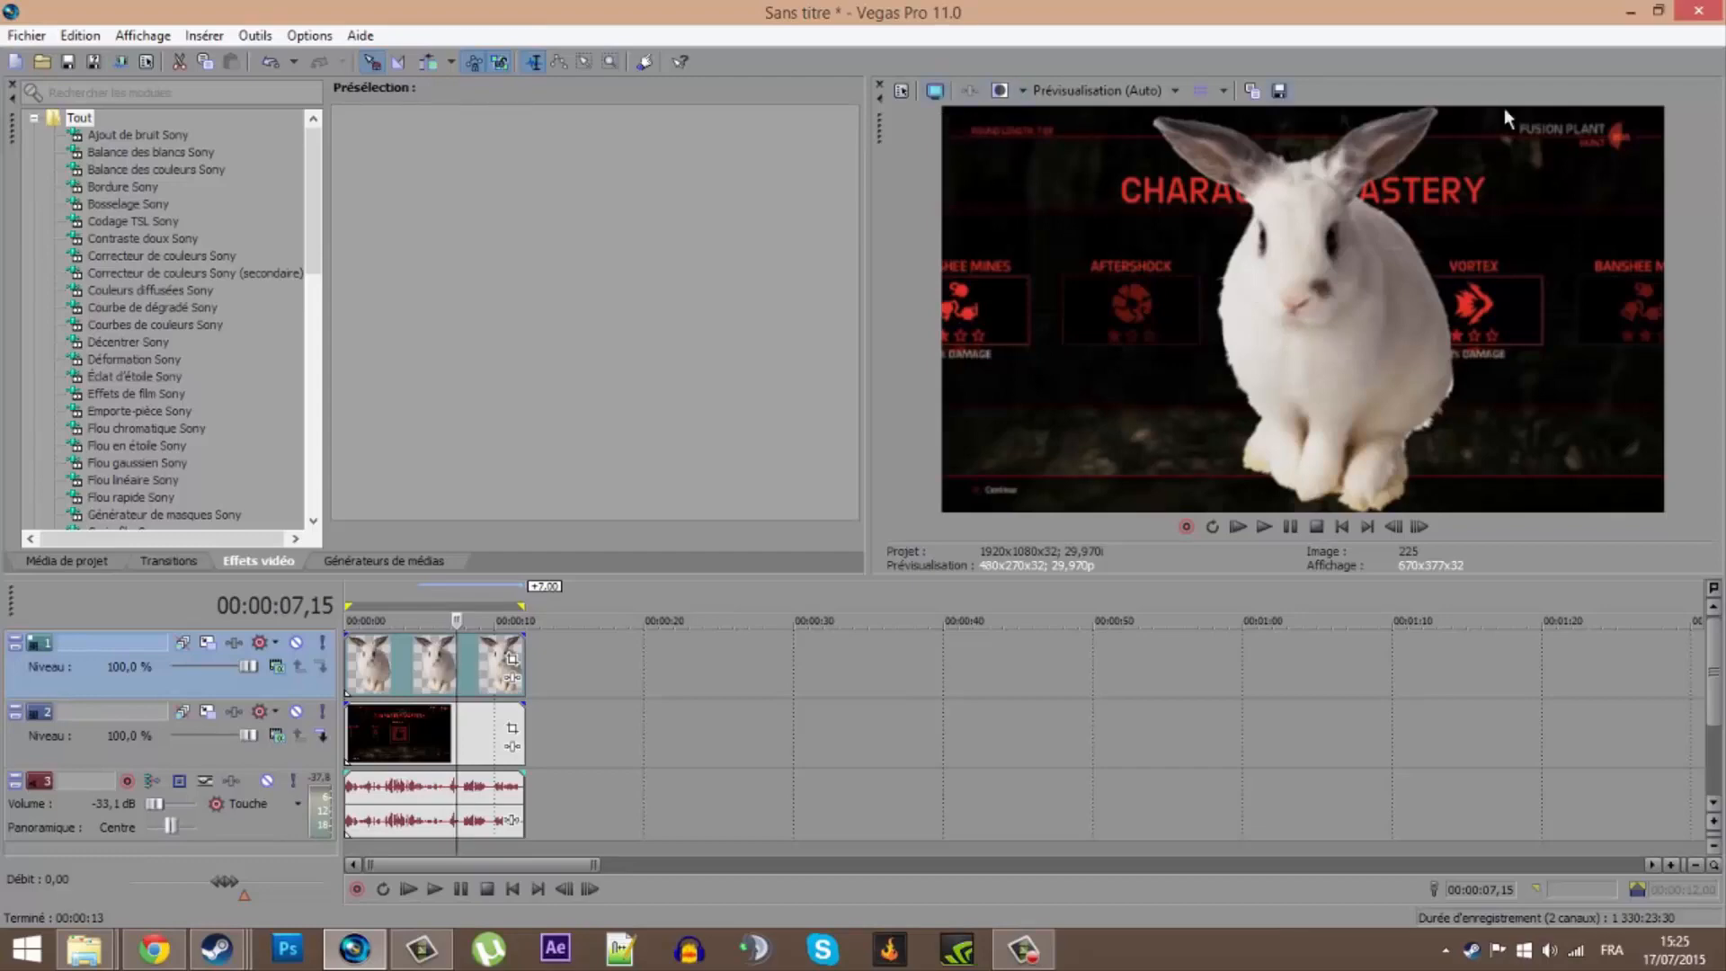
mouse_move(85, 949)
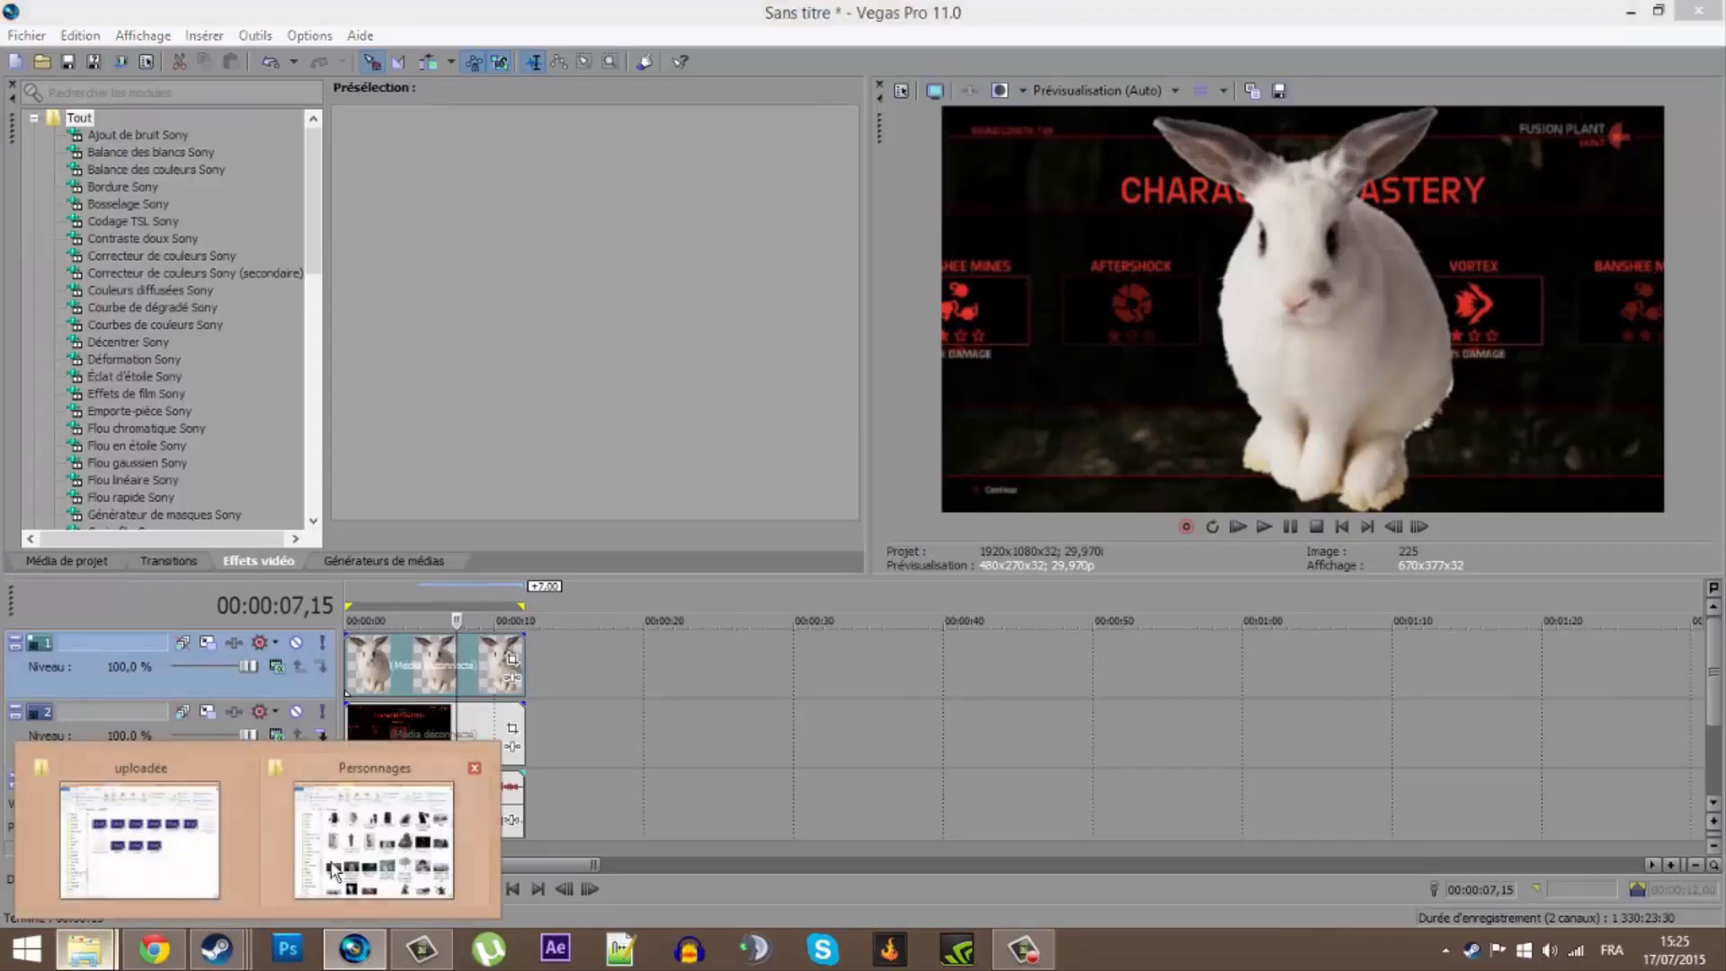
left_click(331, 867)
left_click_drag(841, 710, 530, 675)
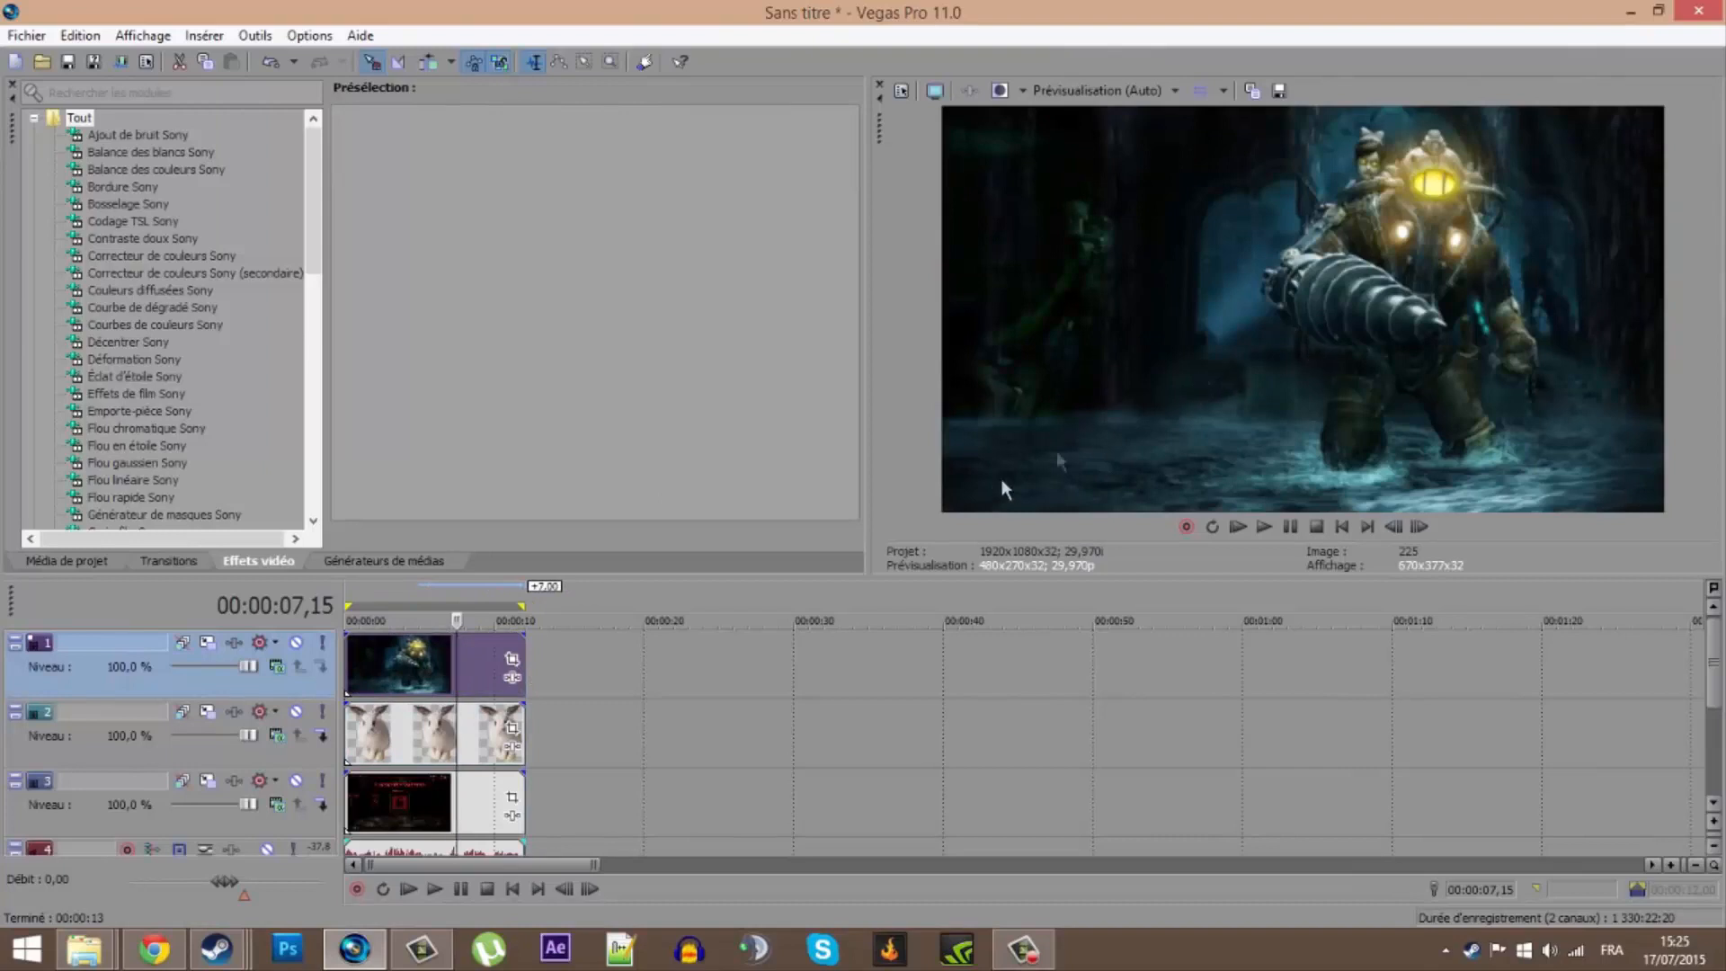
Shrink the underwater scene image with event Pan/Crop and reposition it over the rabbit.
left_click(513, 659)
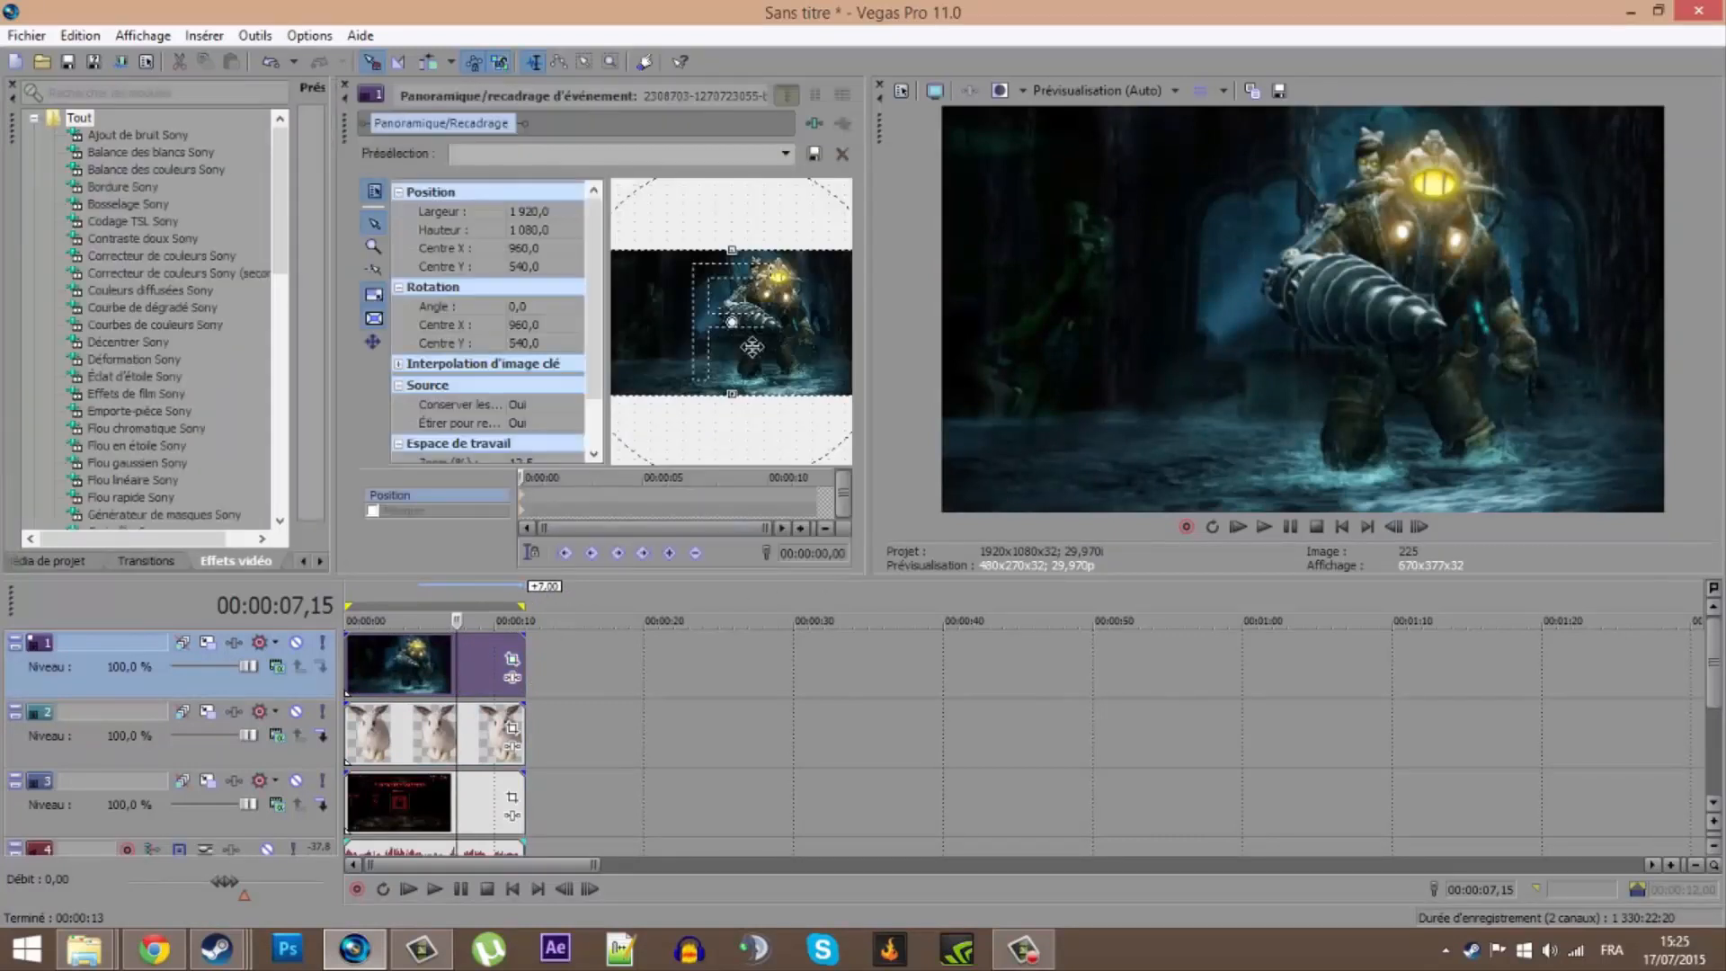
left_click_drag(759, 344, 660, 347)
left_click_drag(754, 251, 826, 221)
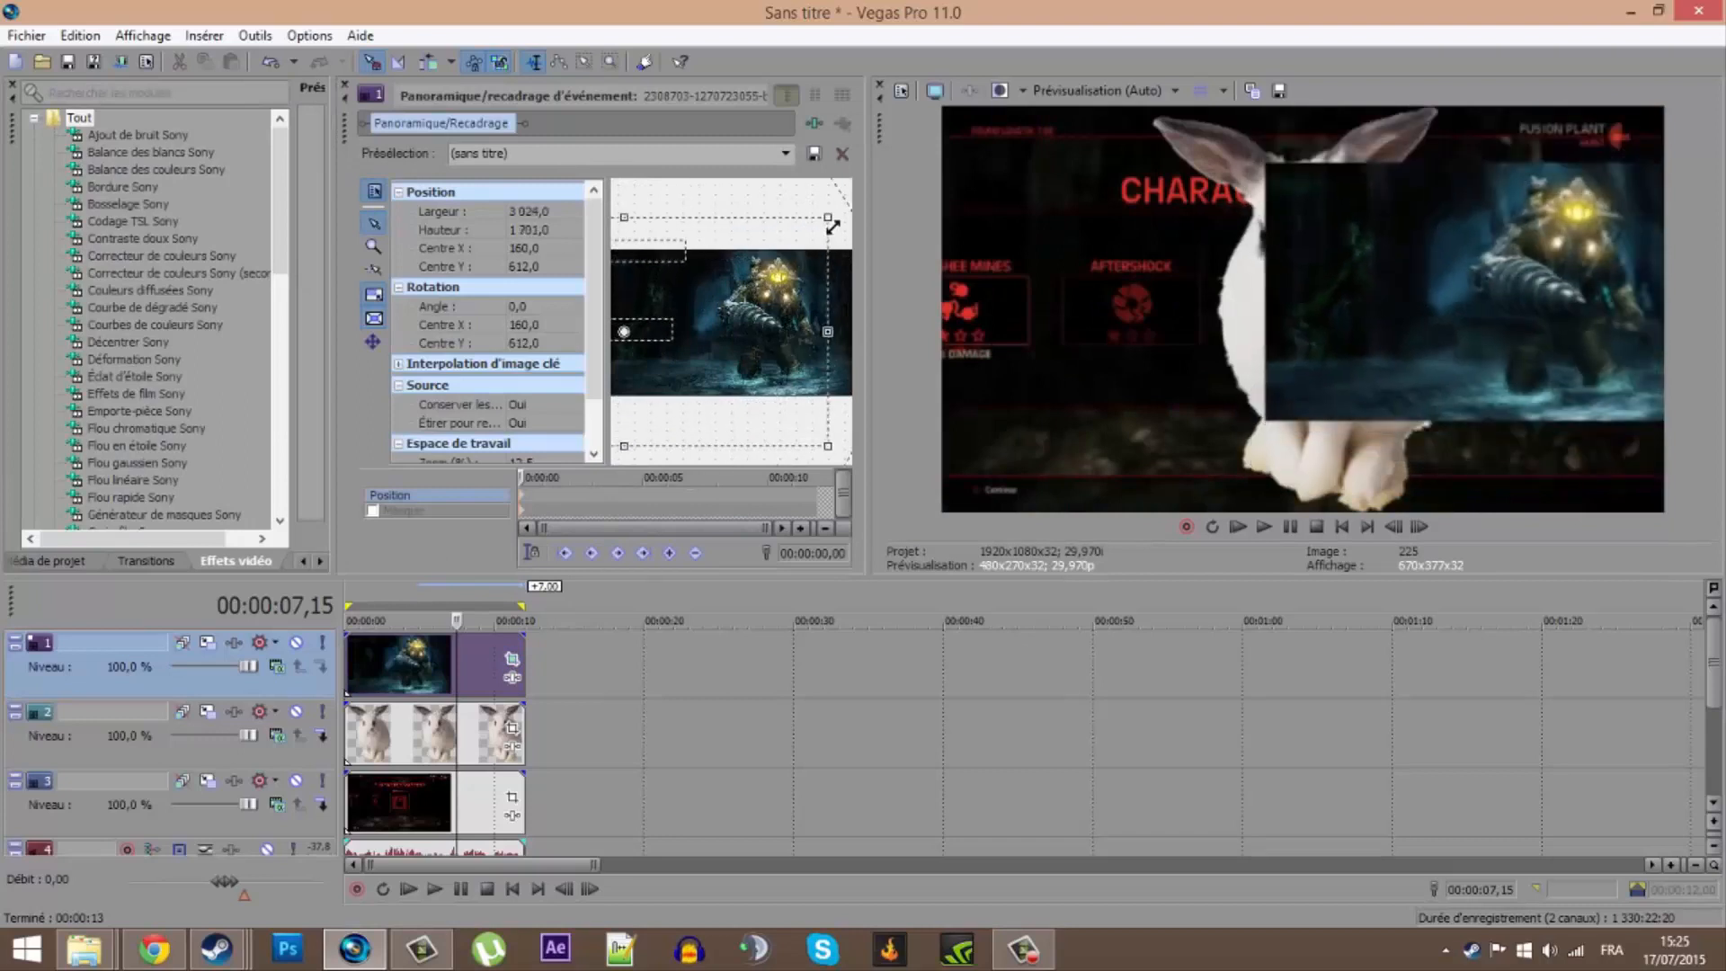
left_click_drag(756, 316, 798, 313)
left_click(344, 85)
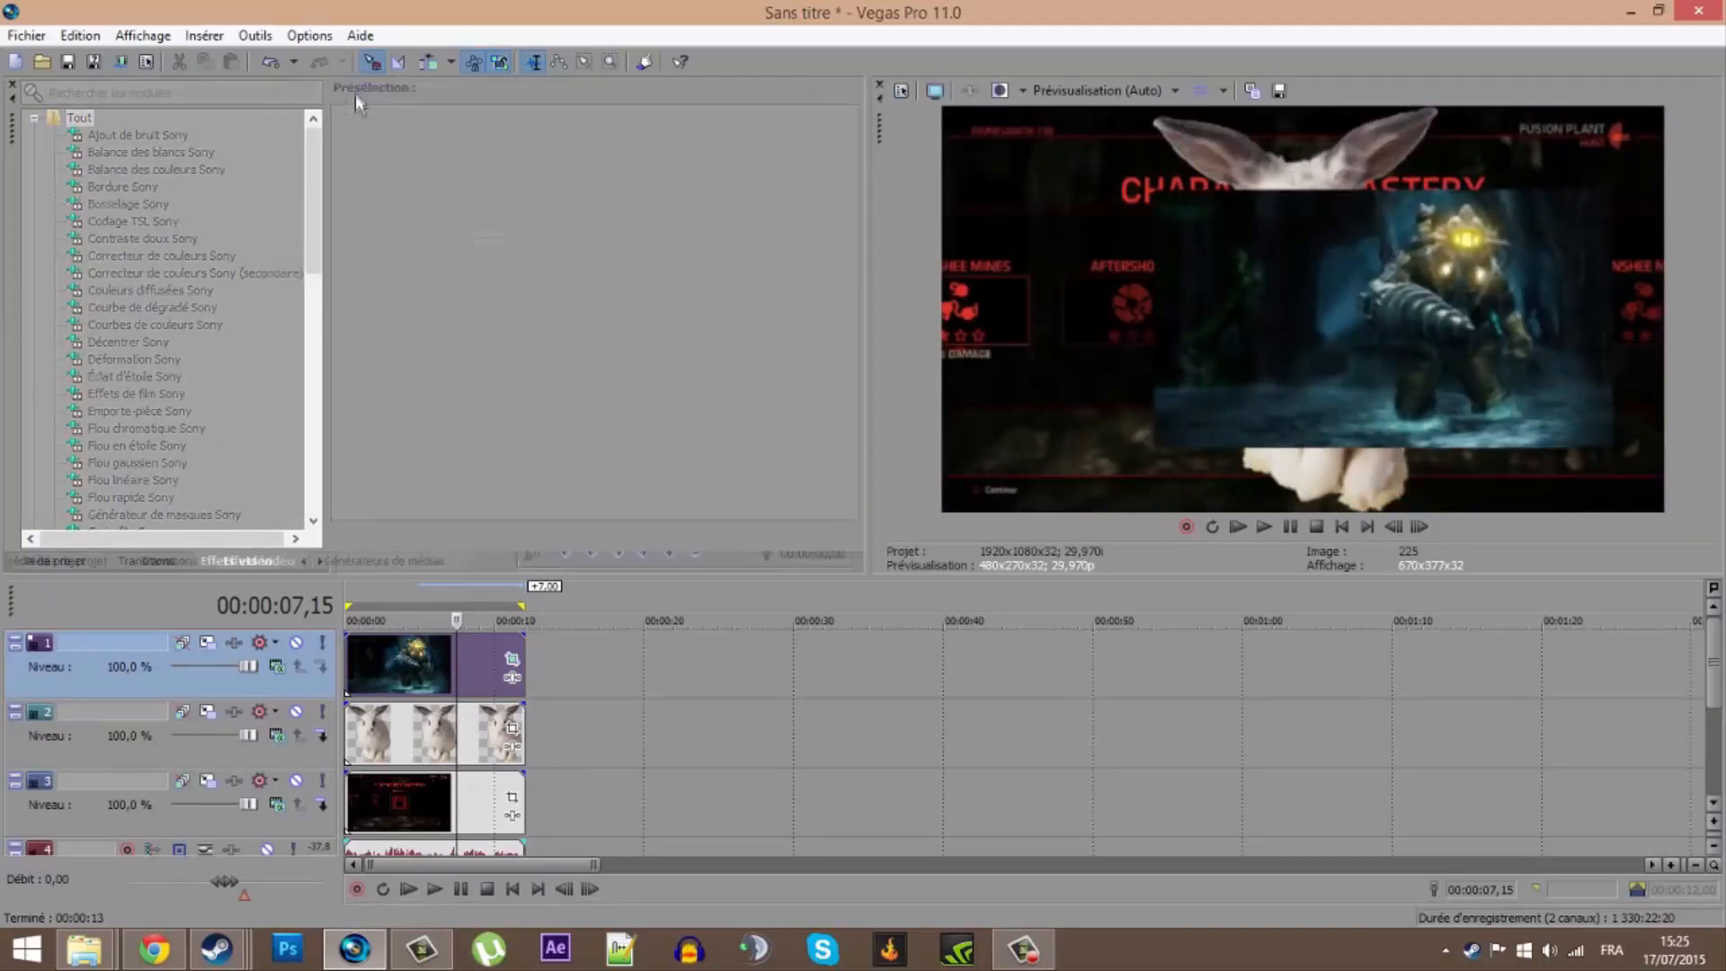
Delete the underwater scene event from the uppermost track and return the cursor to the project start.
left_click(483, 683)
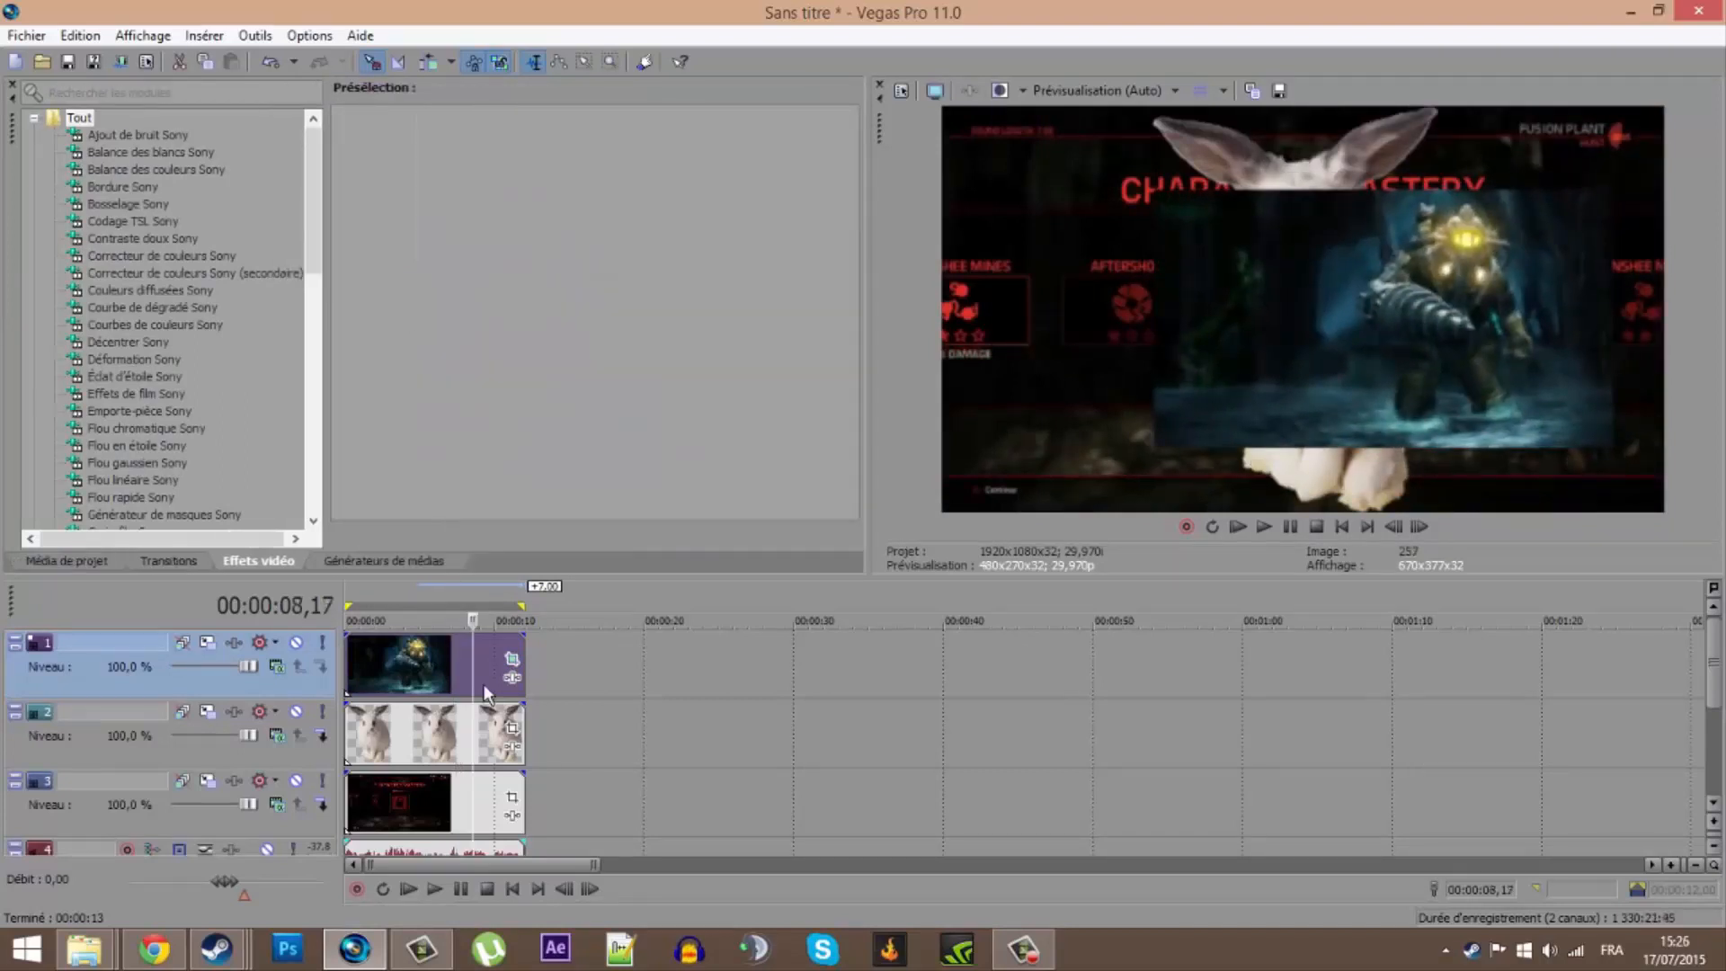
key("Delete")
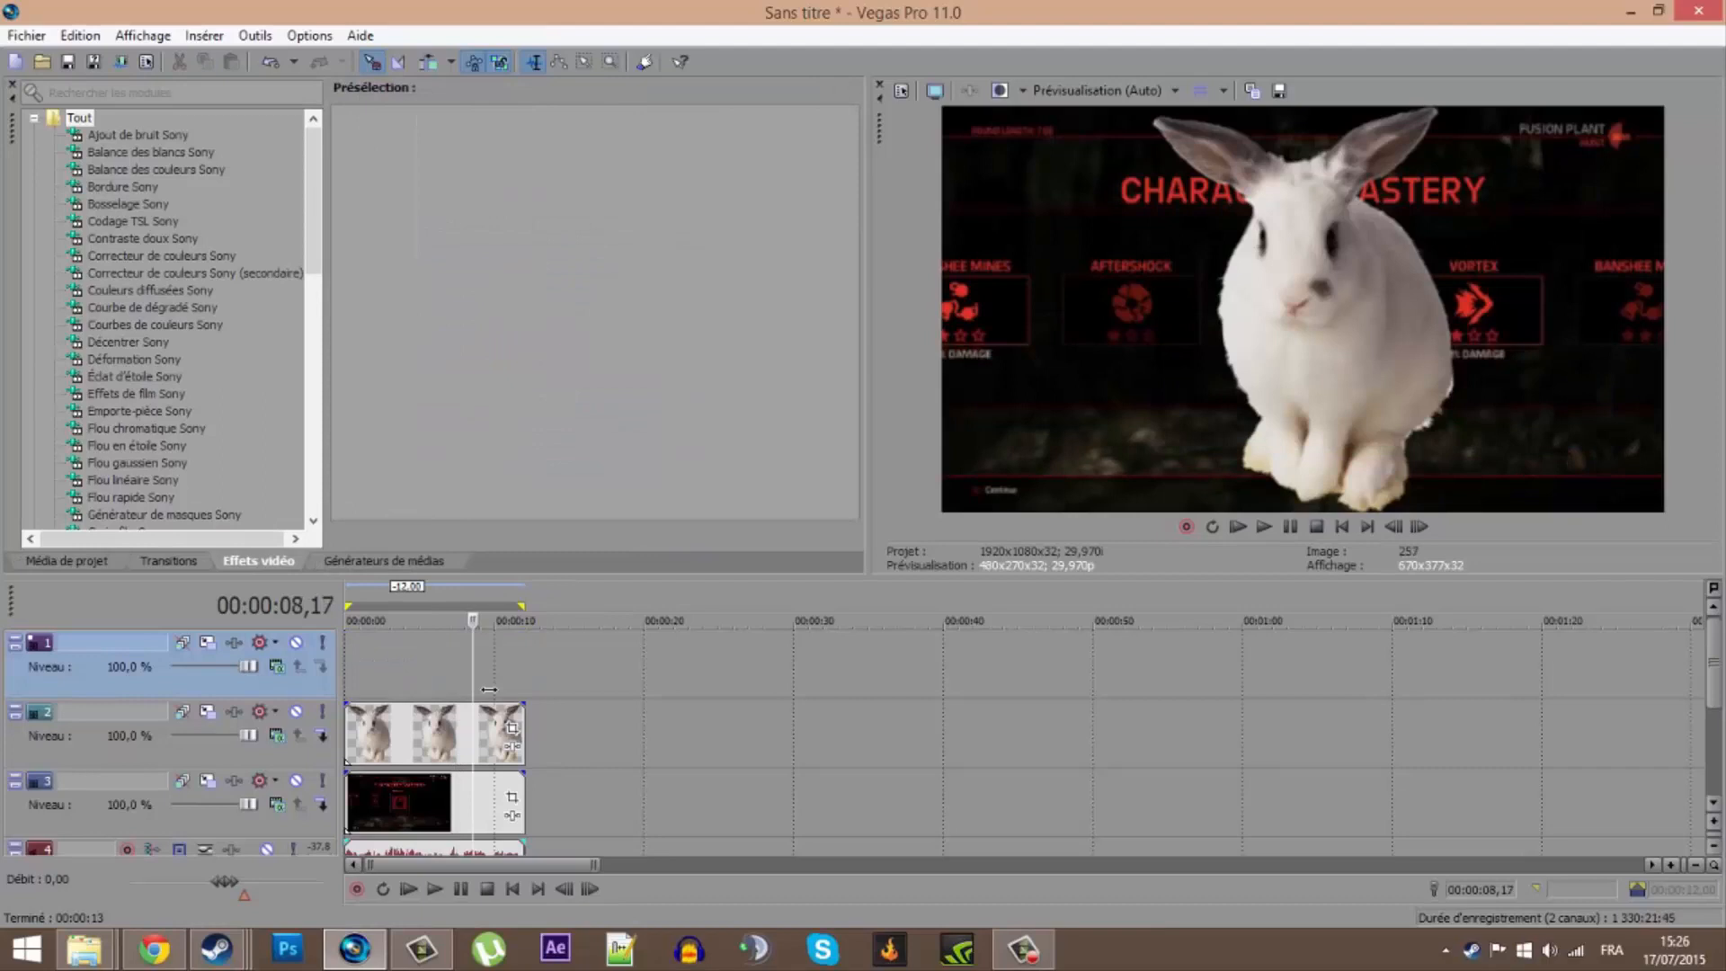
left_click(349, 587)
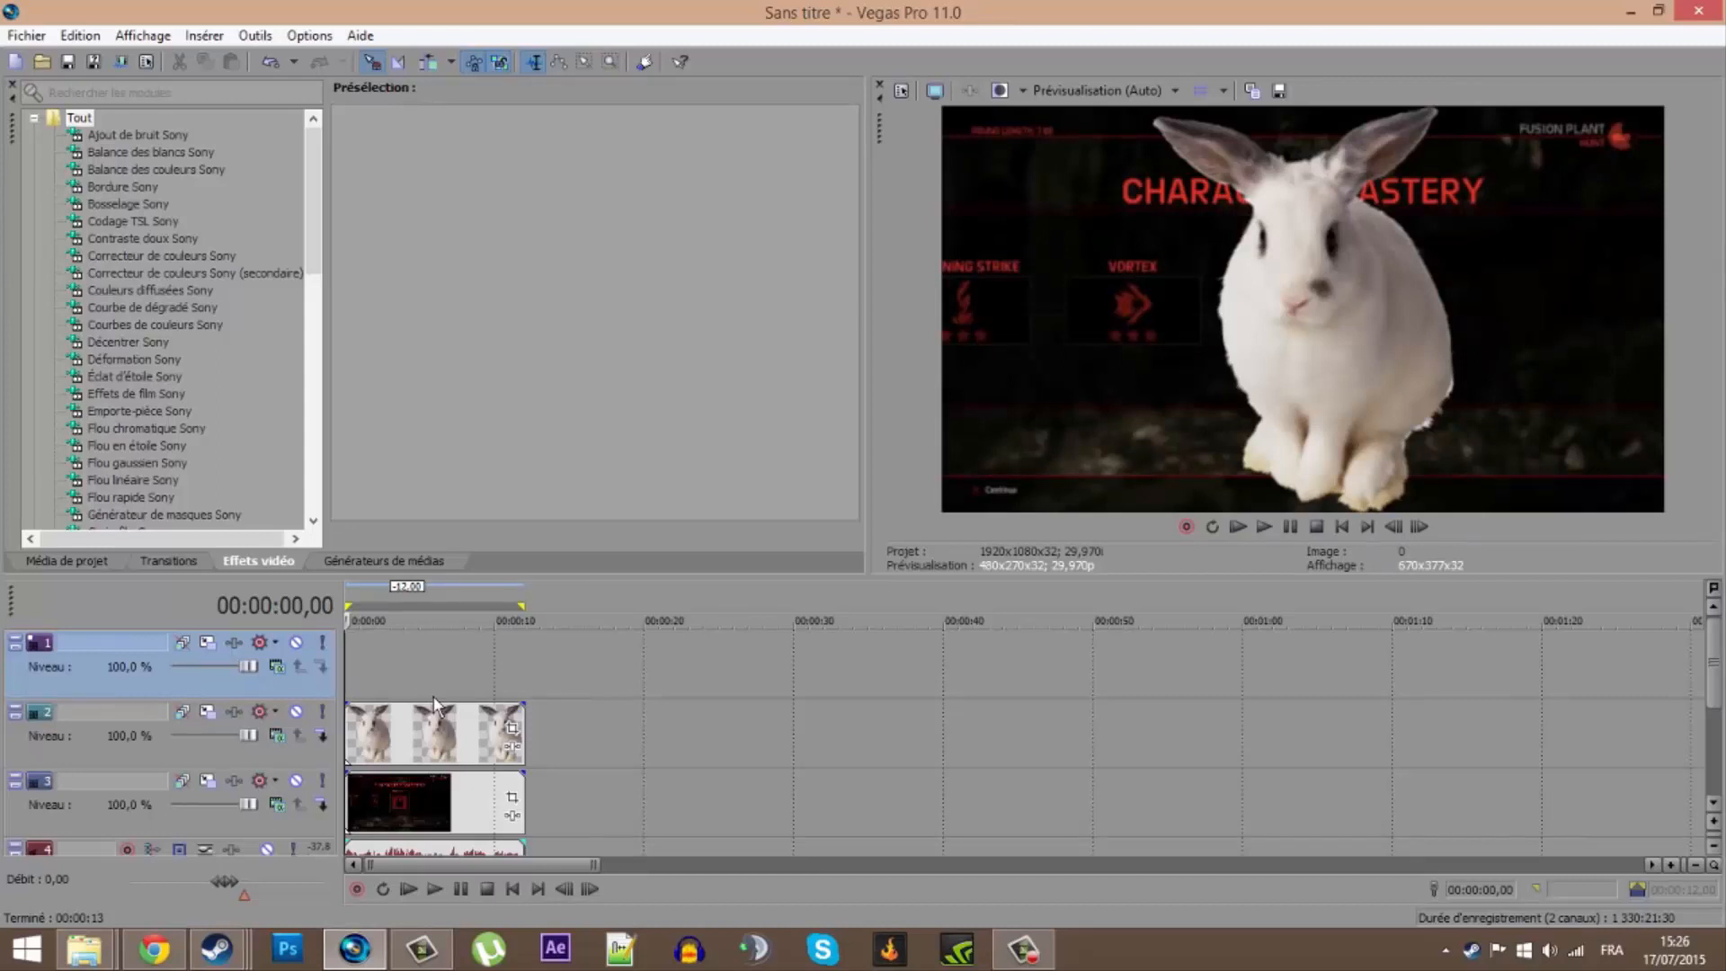
Open Pan/Crop for the rabbit event and enlarge its workspace.
scroll(428, 779, "up", 2)
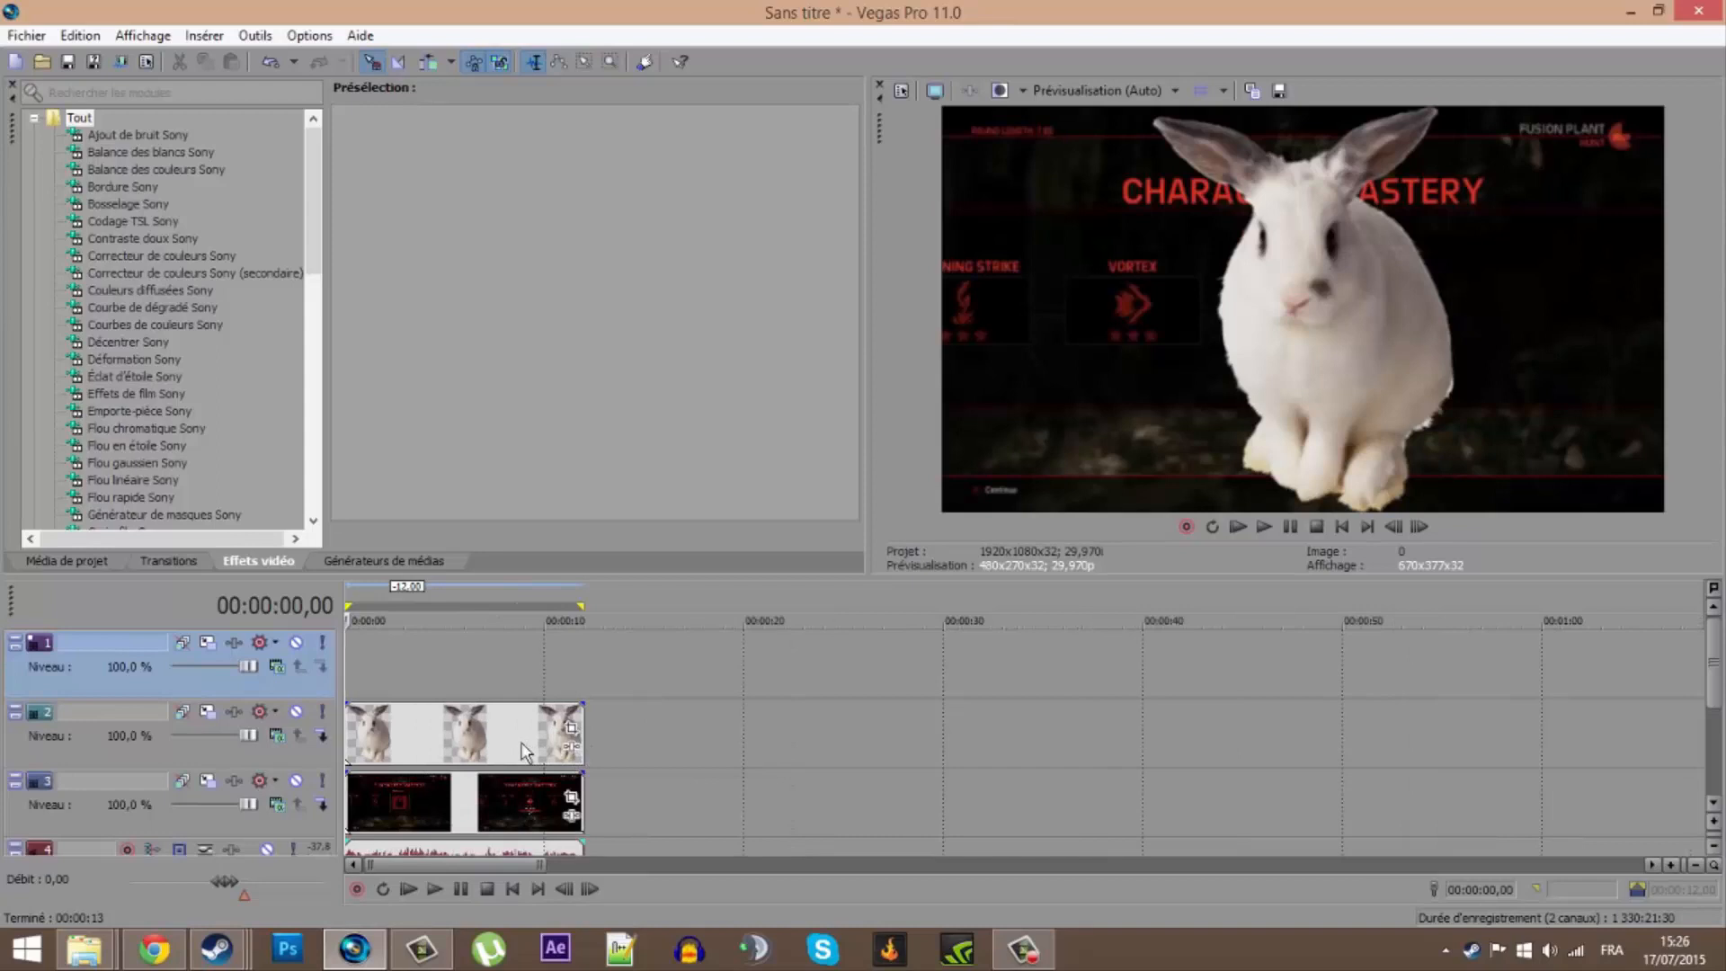
left_click(580, 736)
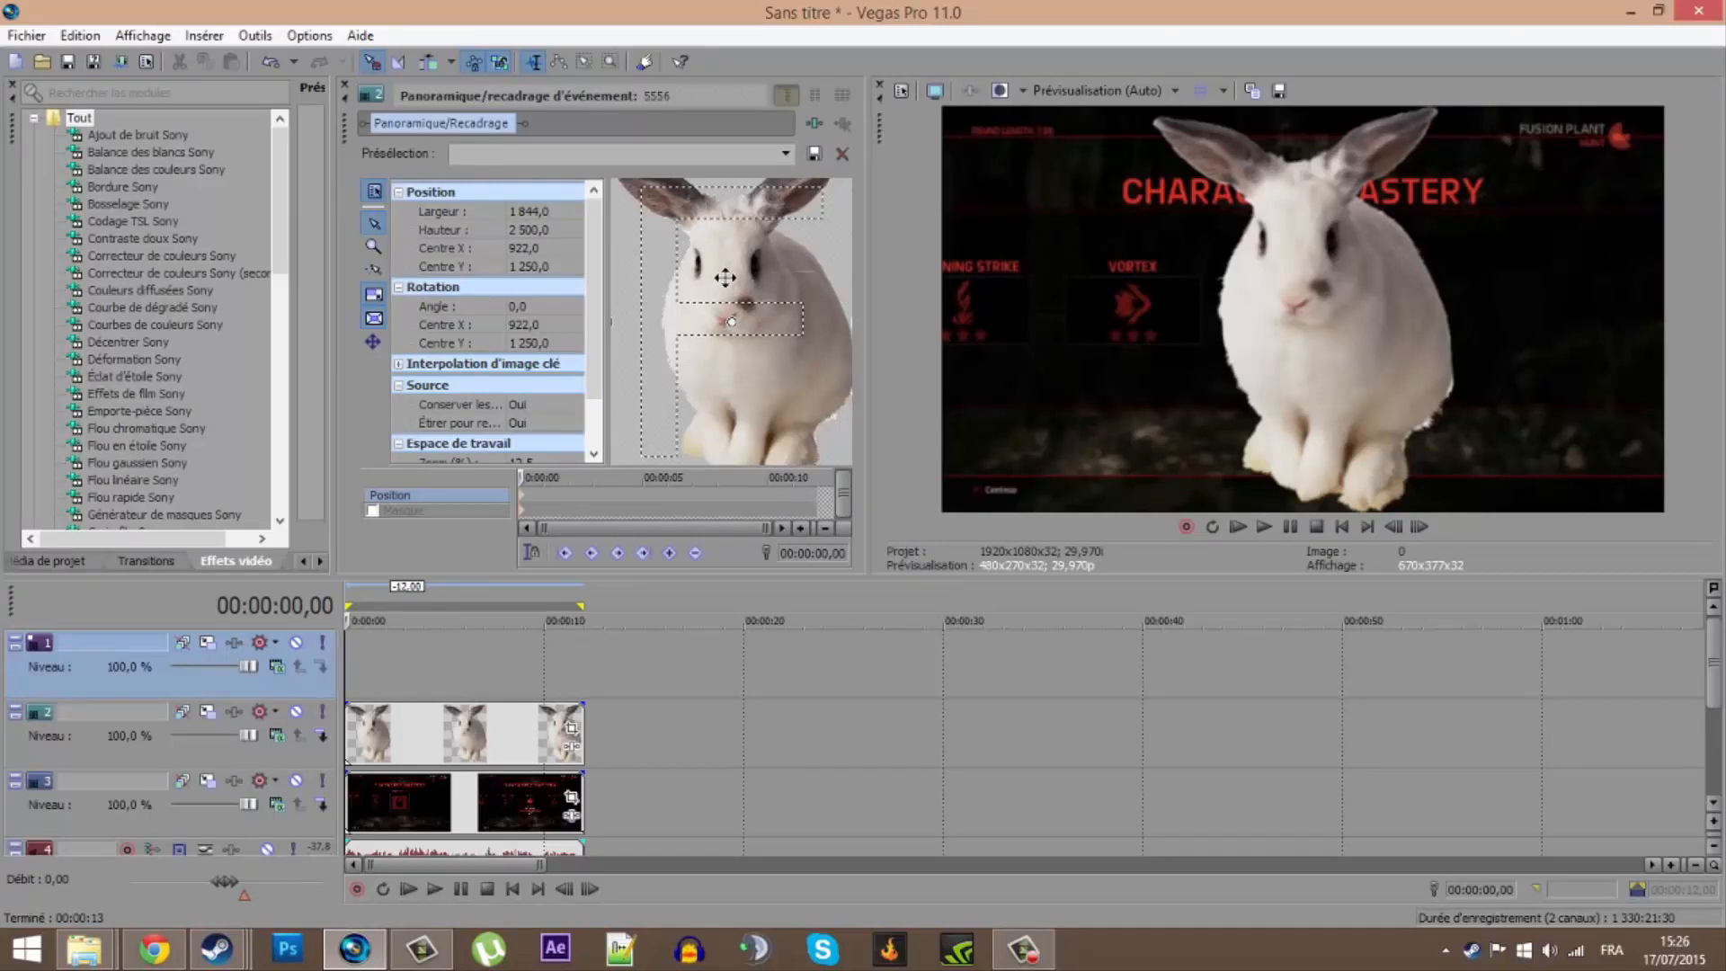
right_click(487, 745)
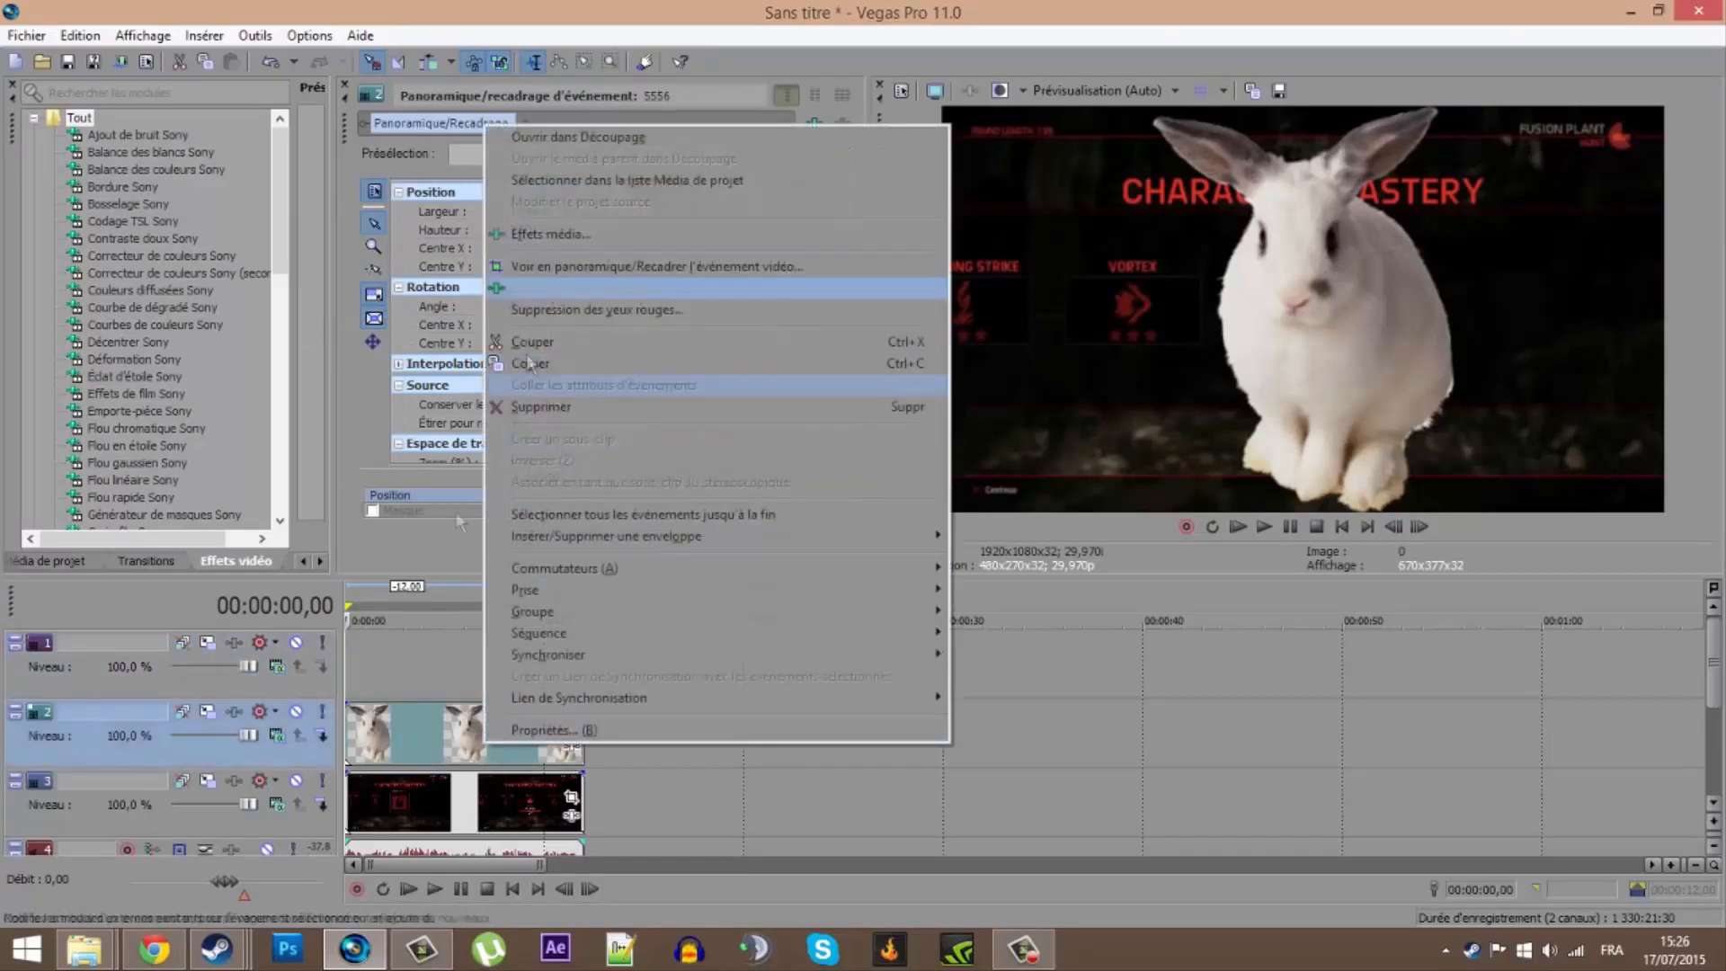
left_click(574, 268)
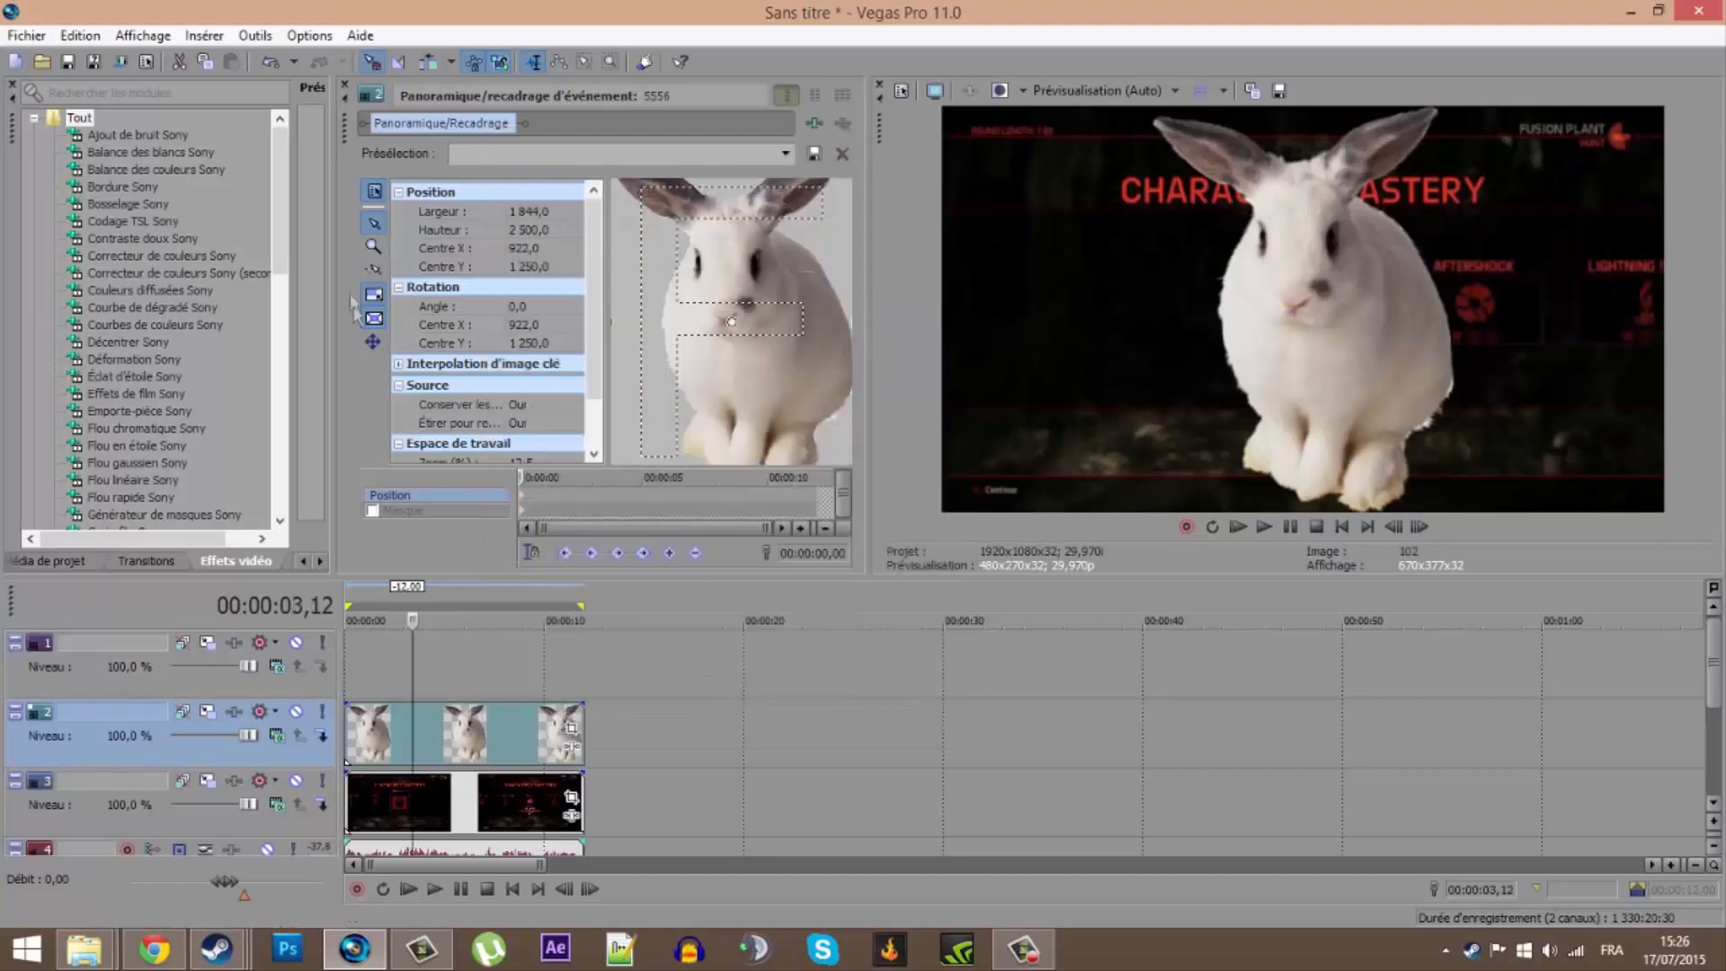
left_click_drag(350, 258, 156, 258)
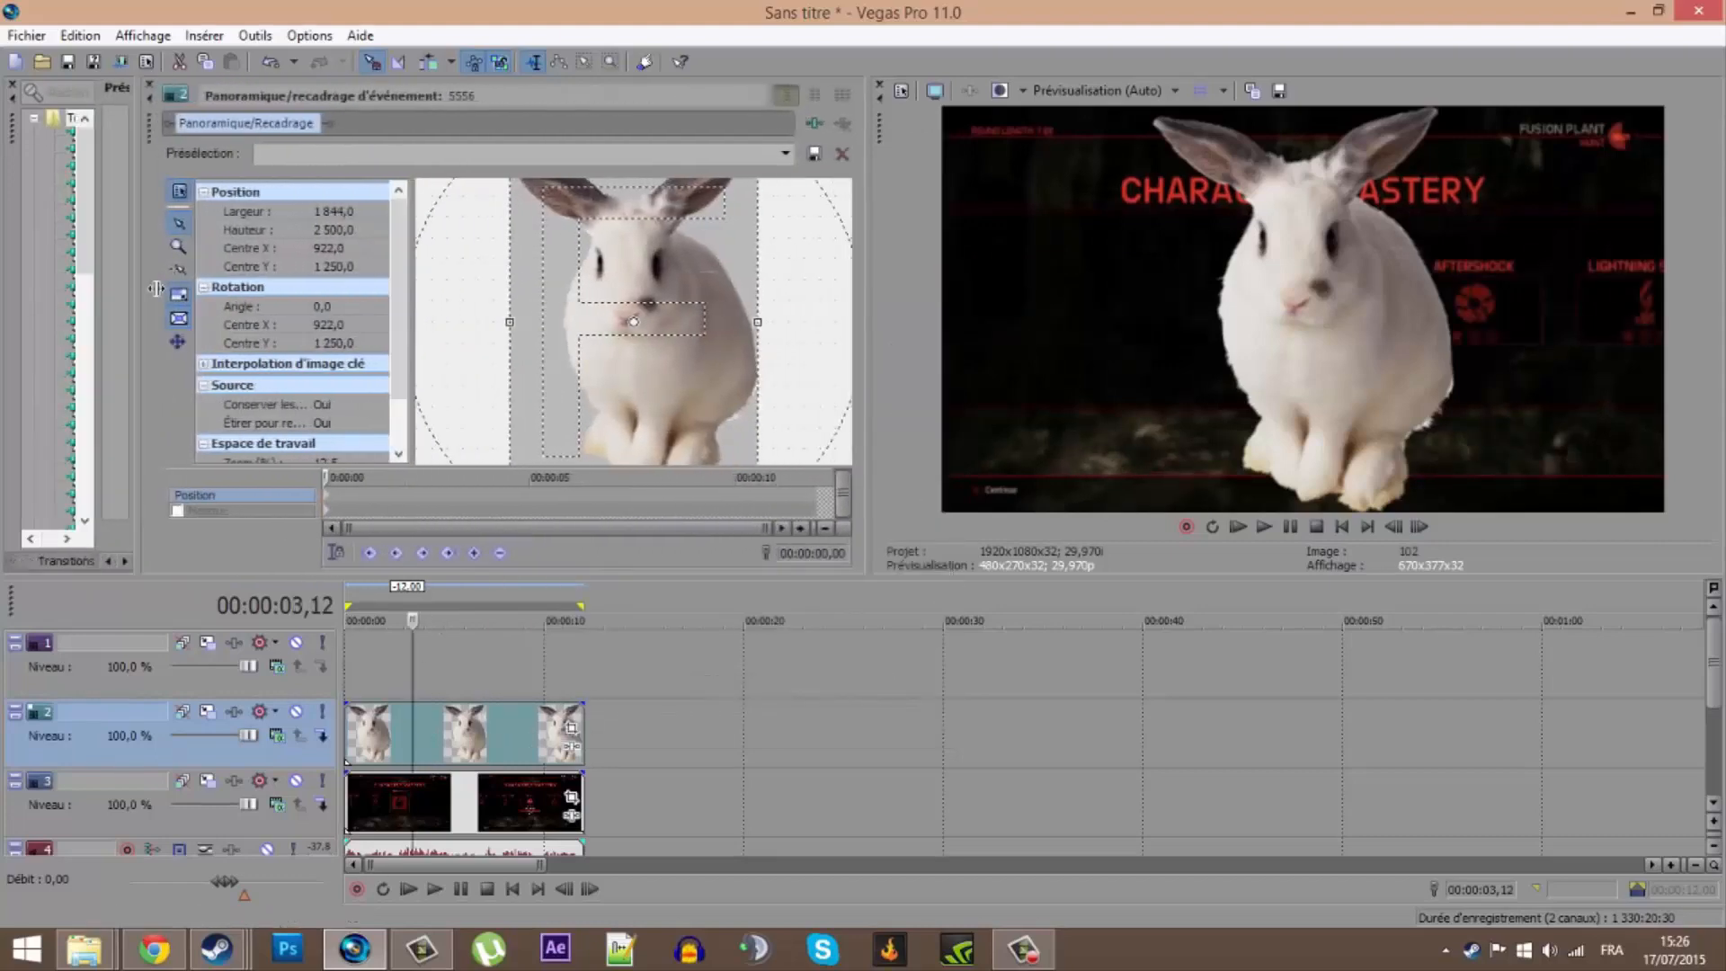
left_click_drag(508, 580, 511, 710)
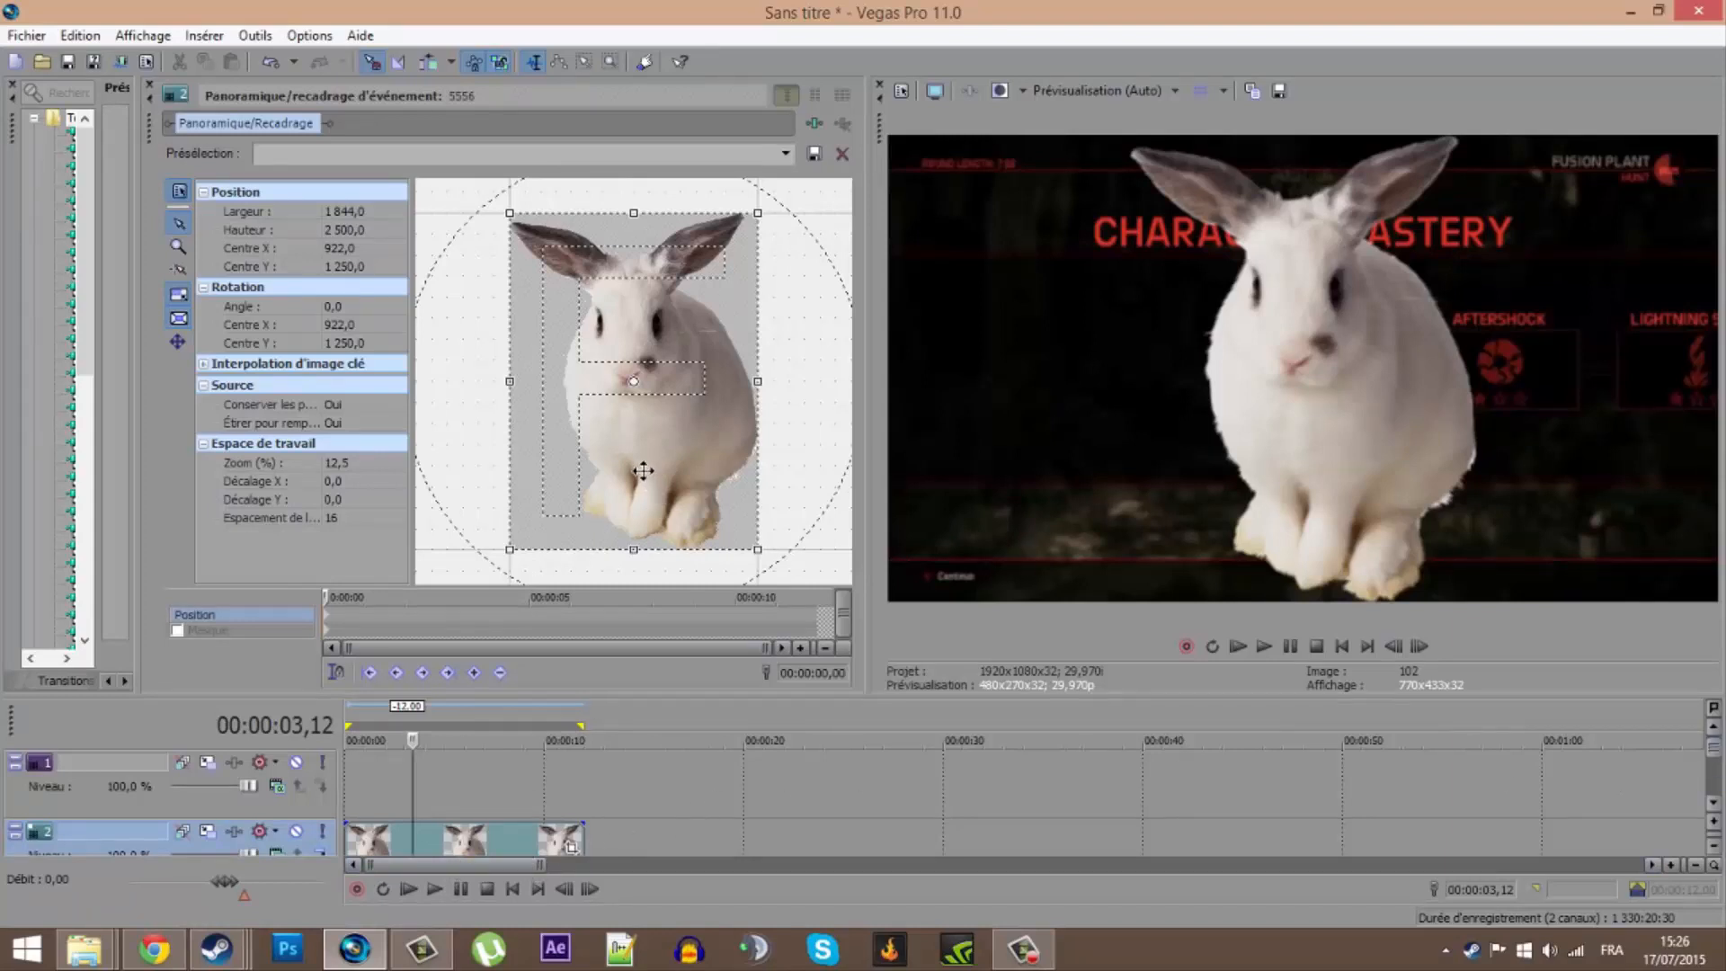
Try different crop frame positions over the rabbit, finishing at about centre X 906 and centre Y 1290.
mouse_move(642, 470)
left_mouse_down()
mouse_move(647, 398)
mouse_move(585, 455)
mouse_move(605, 482)
mouse_move(646, 477)
left_mouse_up()
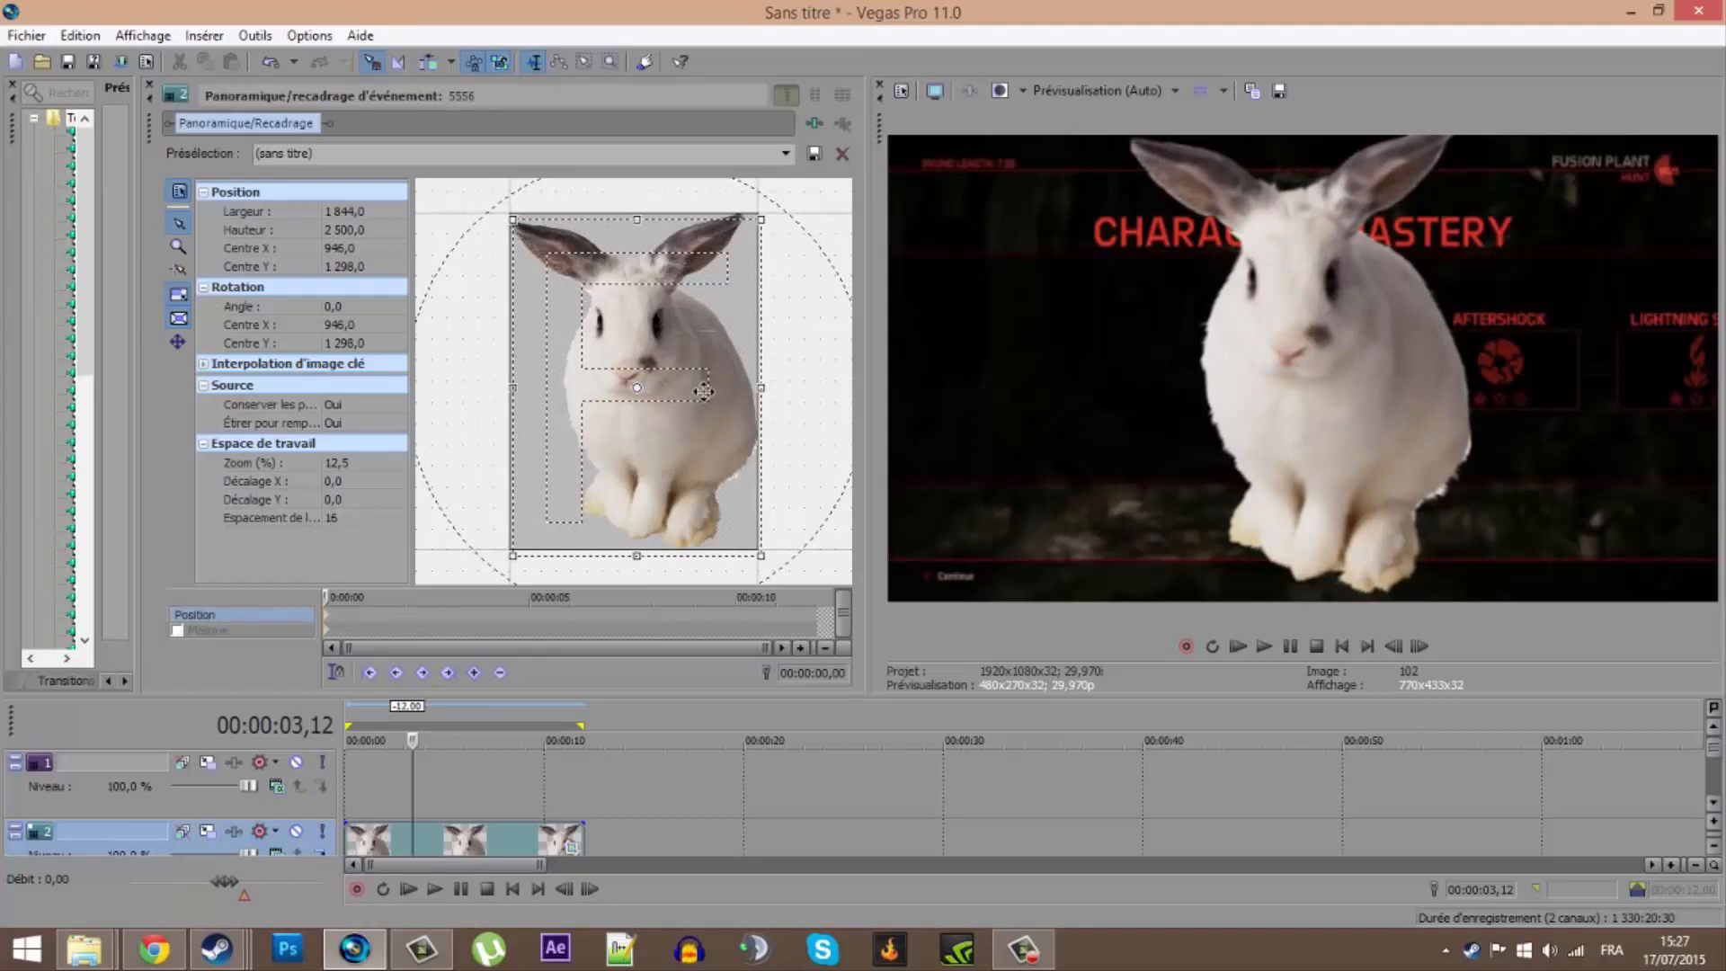
left_click_drag(703, 392, 700, 488)
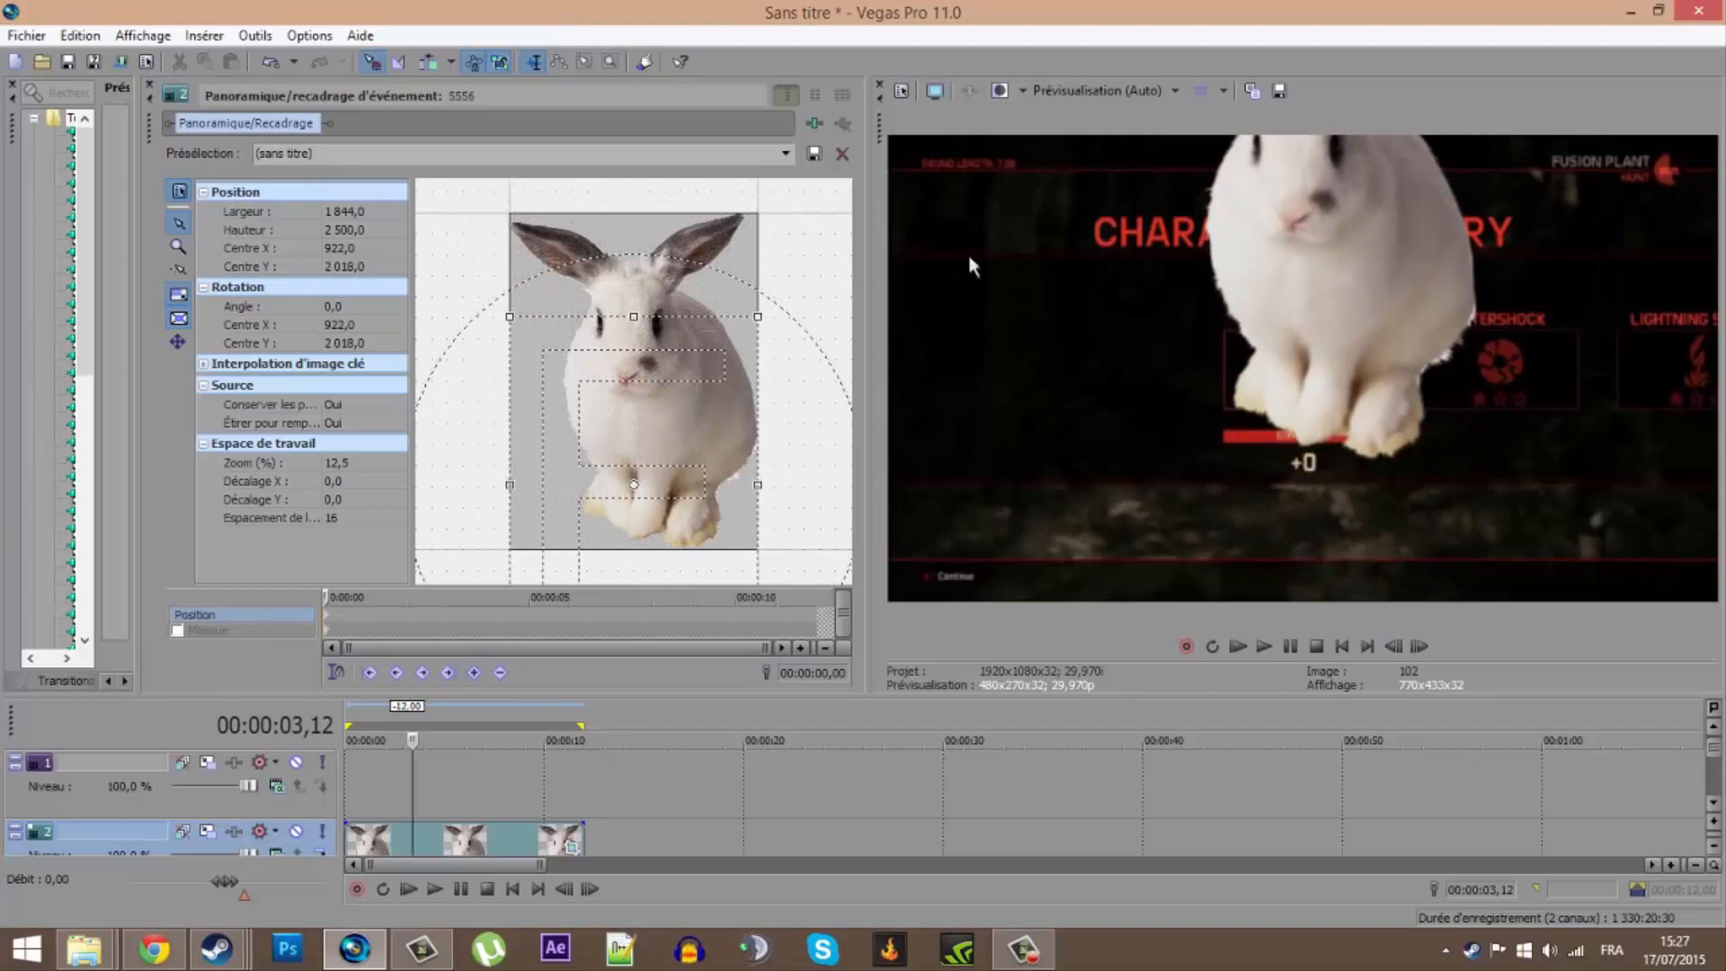
left_click_drag(625, 363, 659, 530)
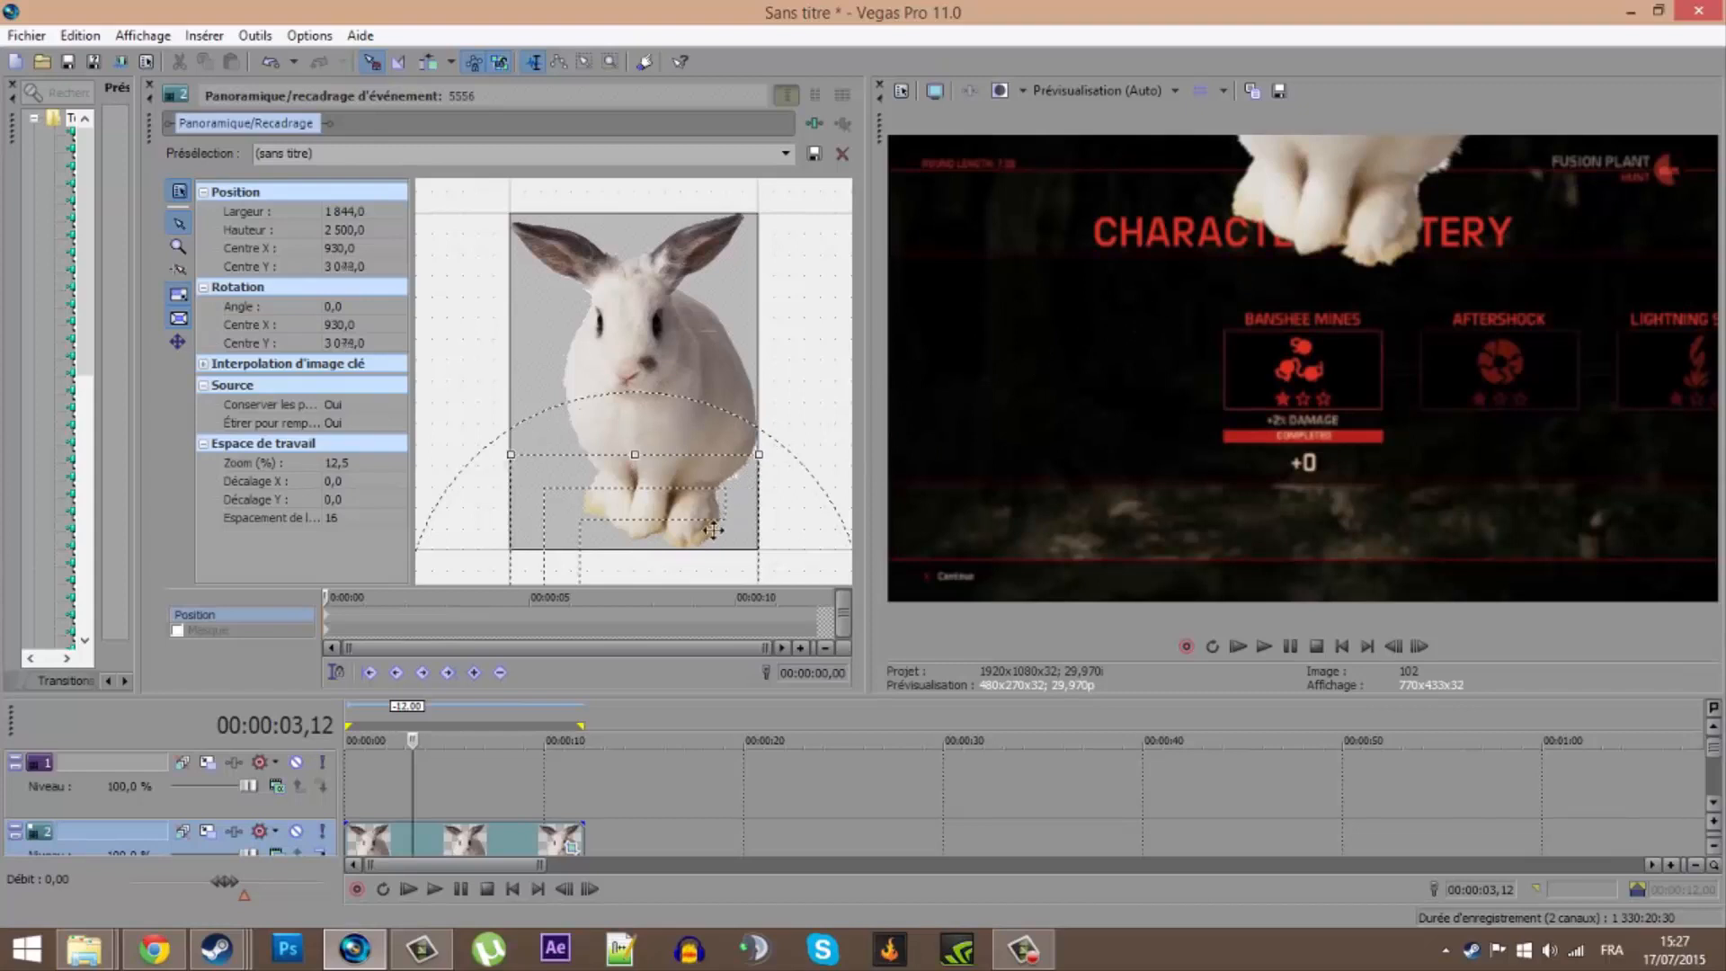
left_click_drag(713, 530, 694, 307)
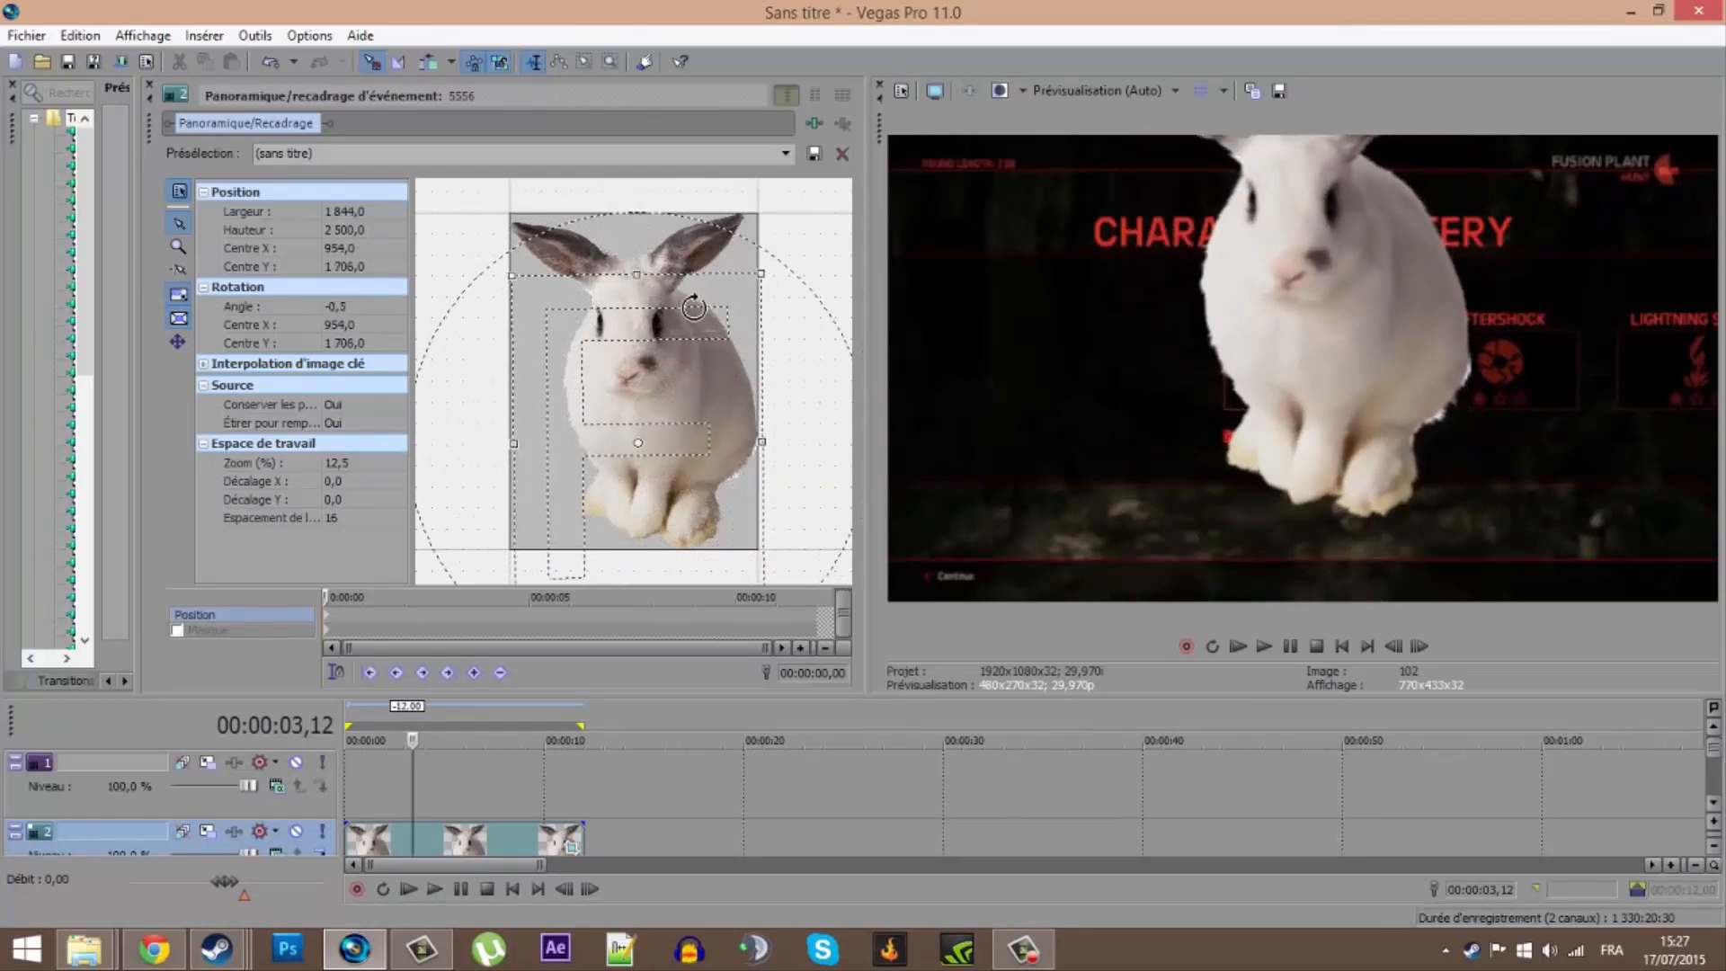
left_click_drag(699, 388, 704, 355)
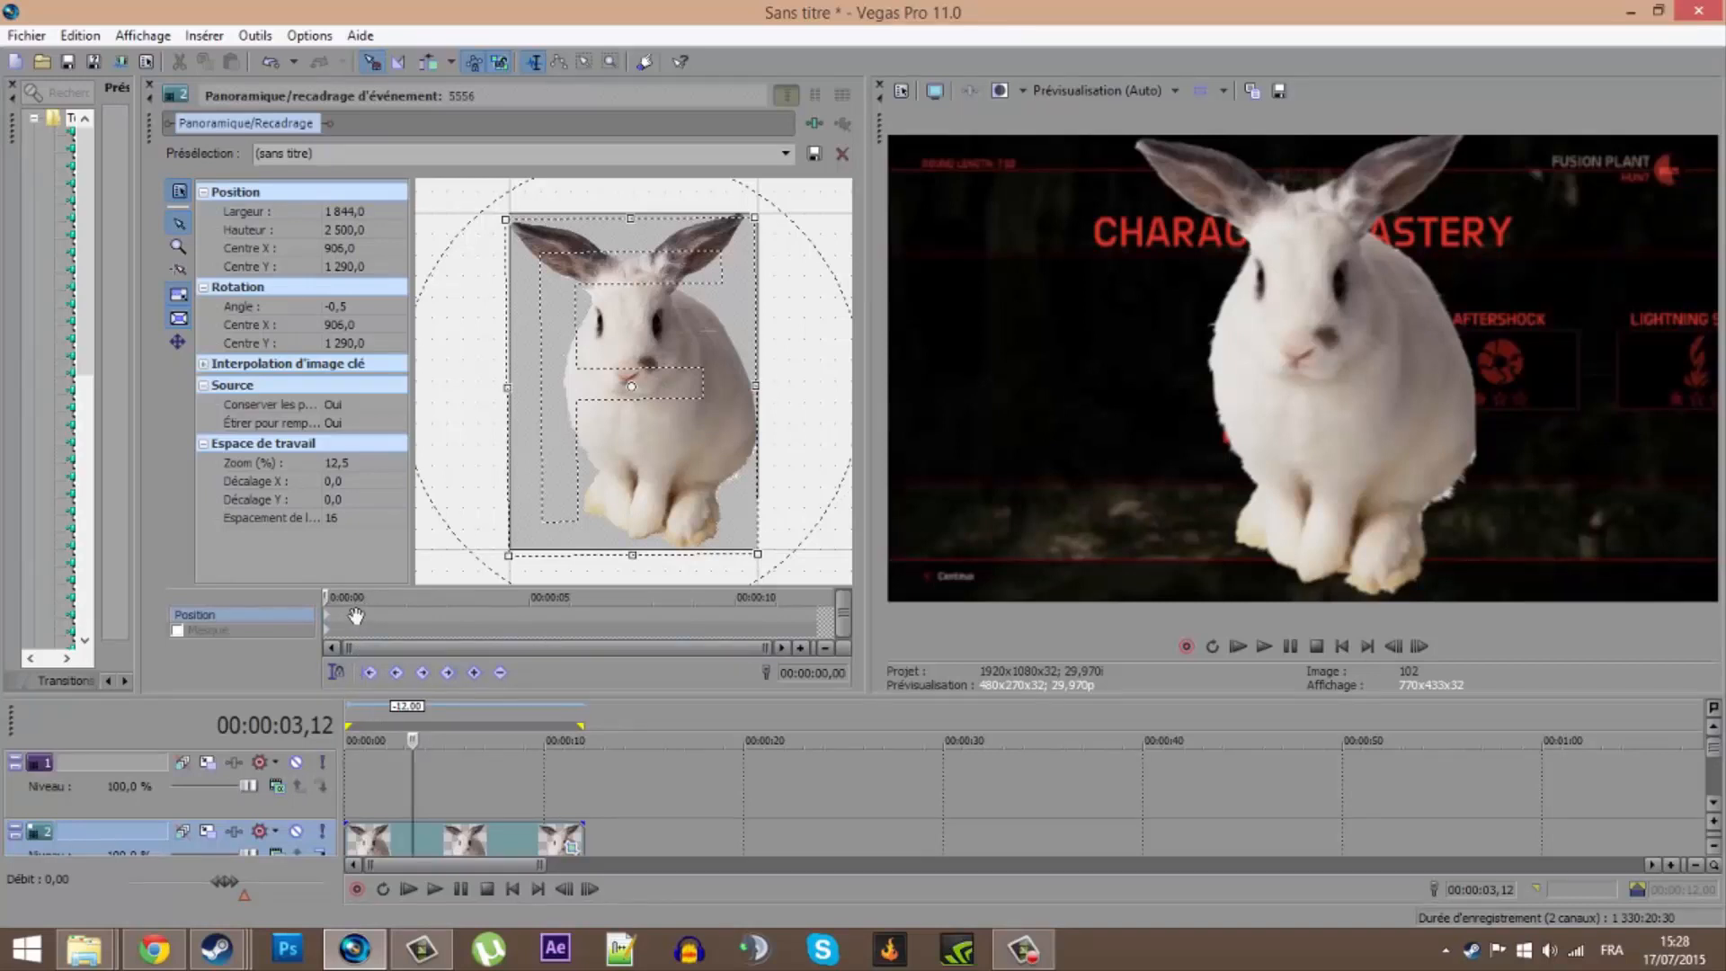
At the start of the rabbit event, move the crop frame completely above the rabbit, to about centre X 922 and centre Y -1254.
scroll(371, 795, "up", 6)
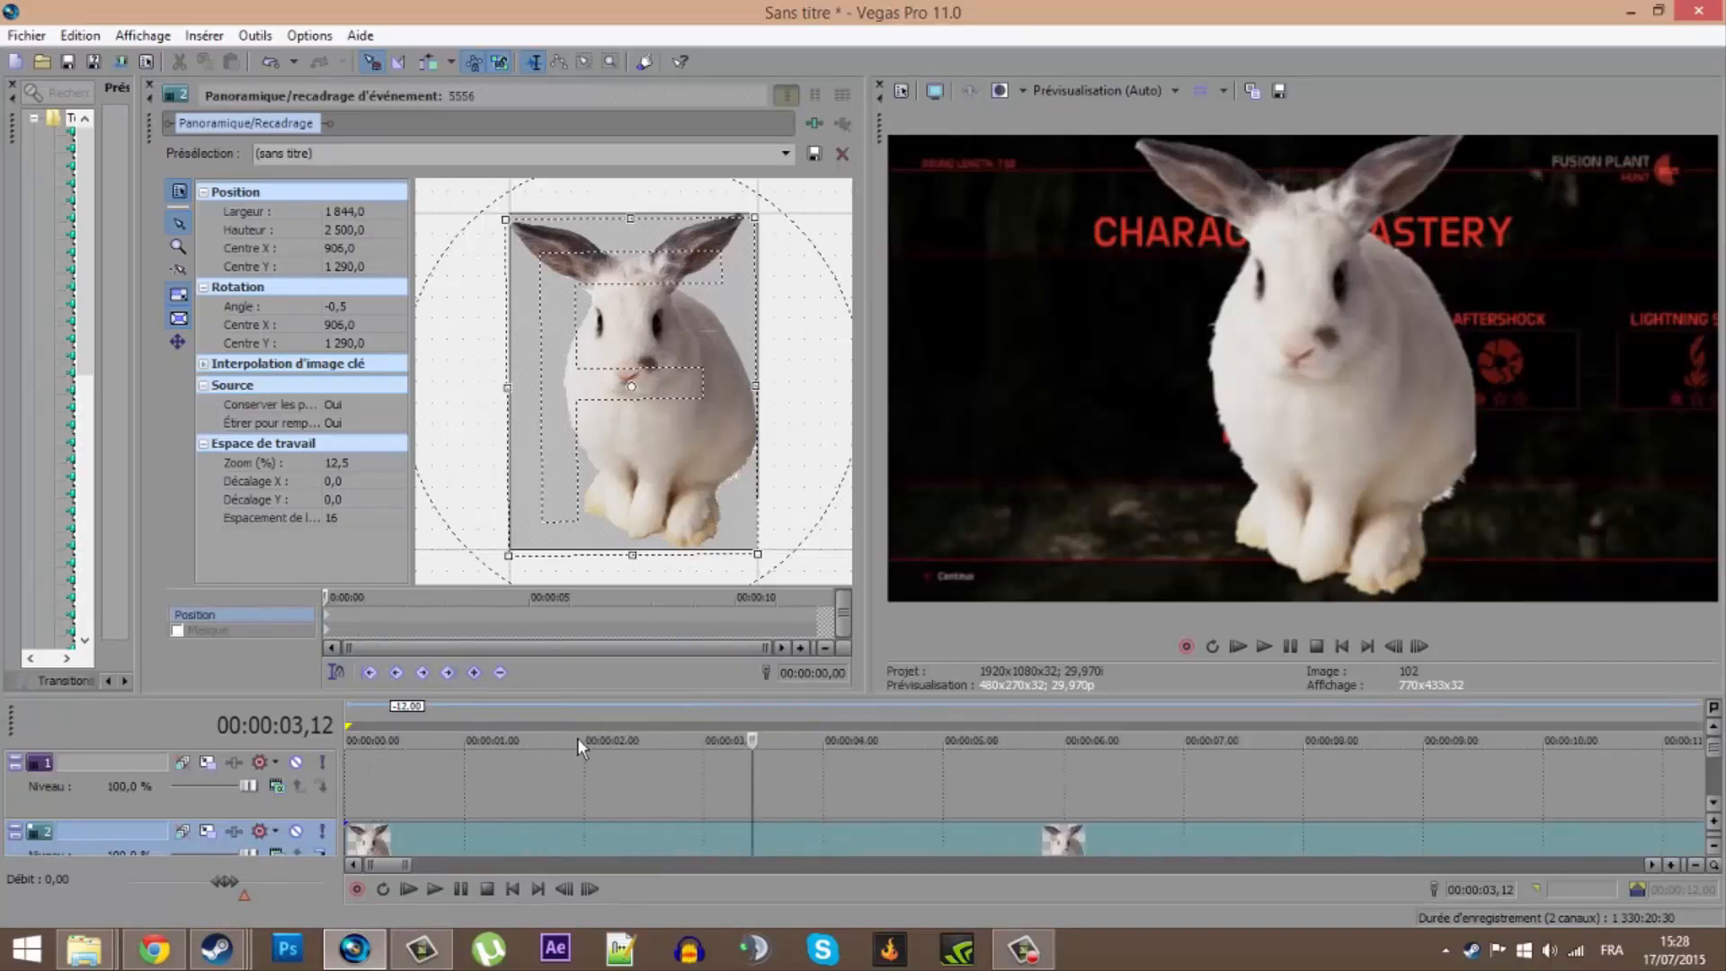
left_click_drag(589, 708, 588, 627)
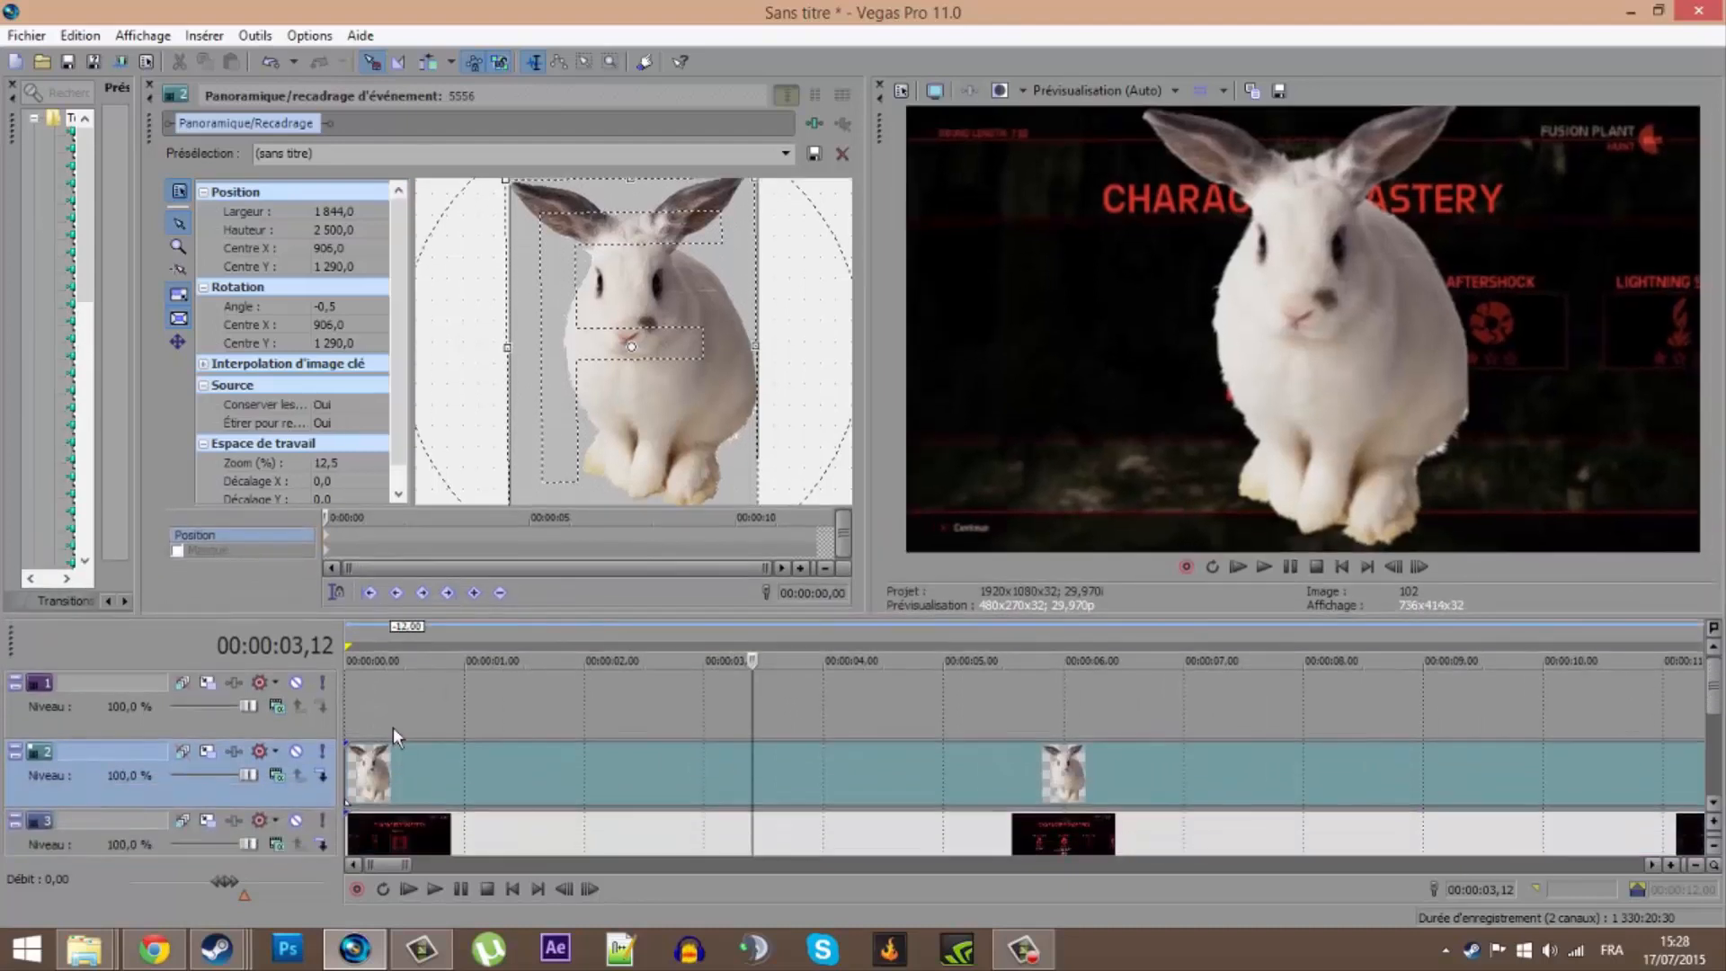
left_click(351, 631)
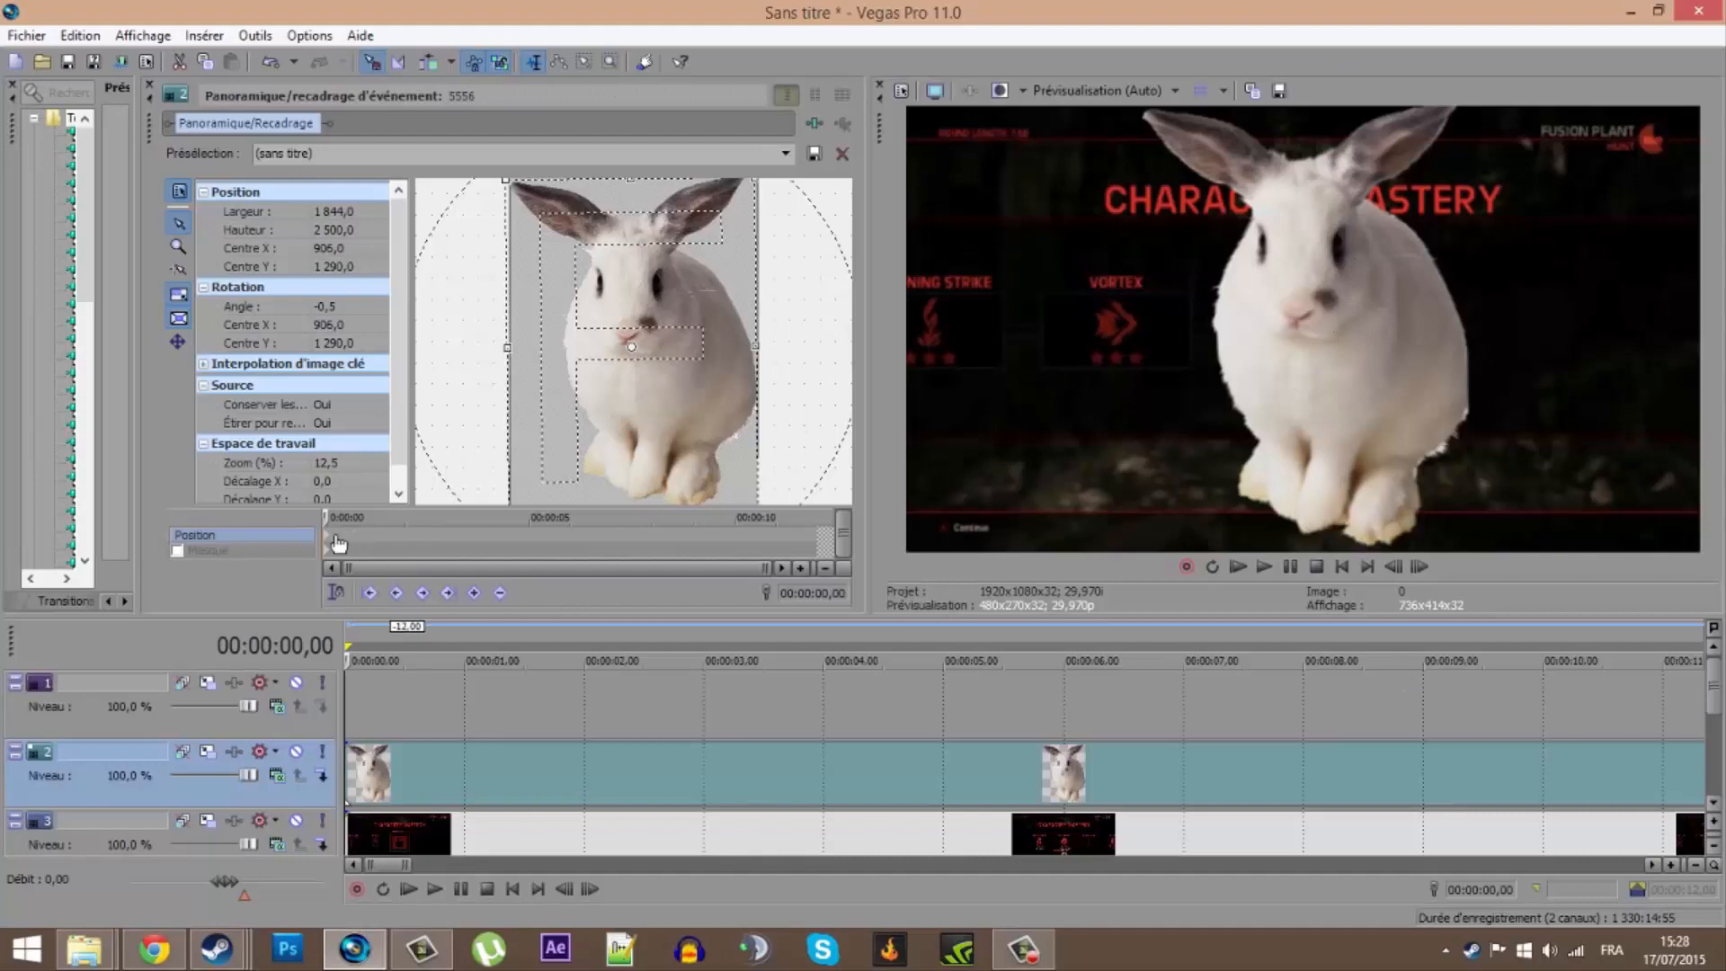
left_click_drag(617, 359, 641, 144)
left_click_drag(607, 632, 607, 691)
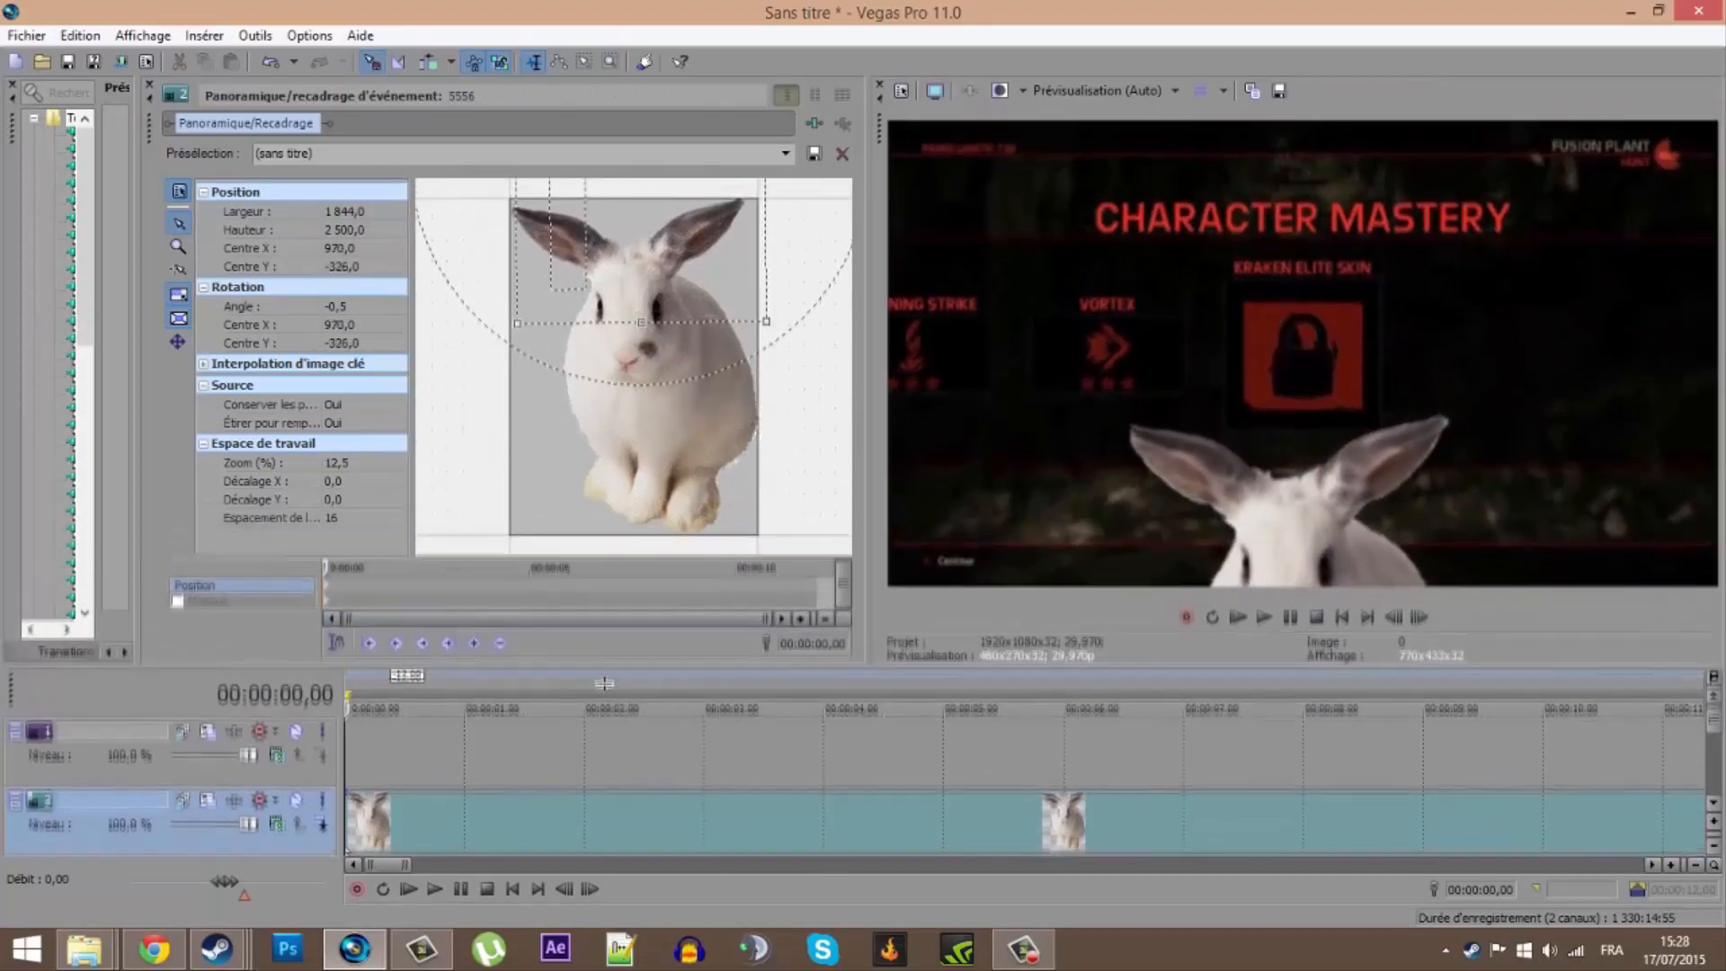
left_click_drag(636, 290, 636, 283)
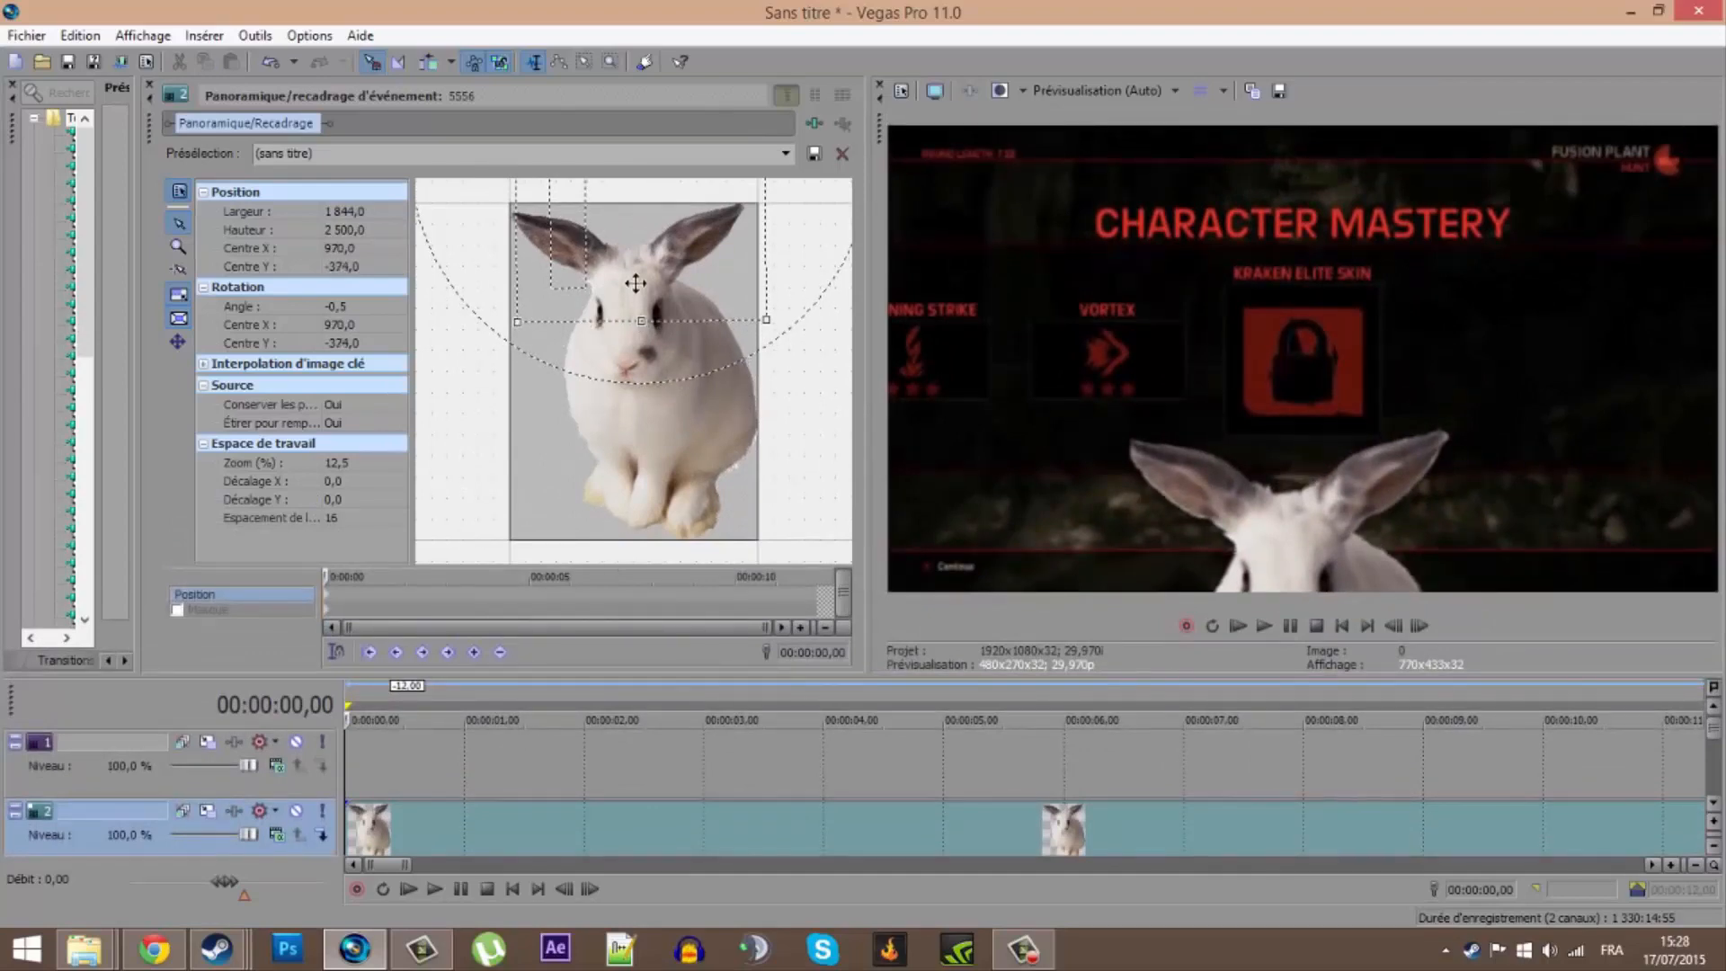
left_click_drag(635, 284, 630, 164)
left_click_drag(461, 307, 458, 486)
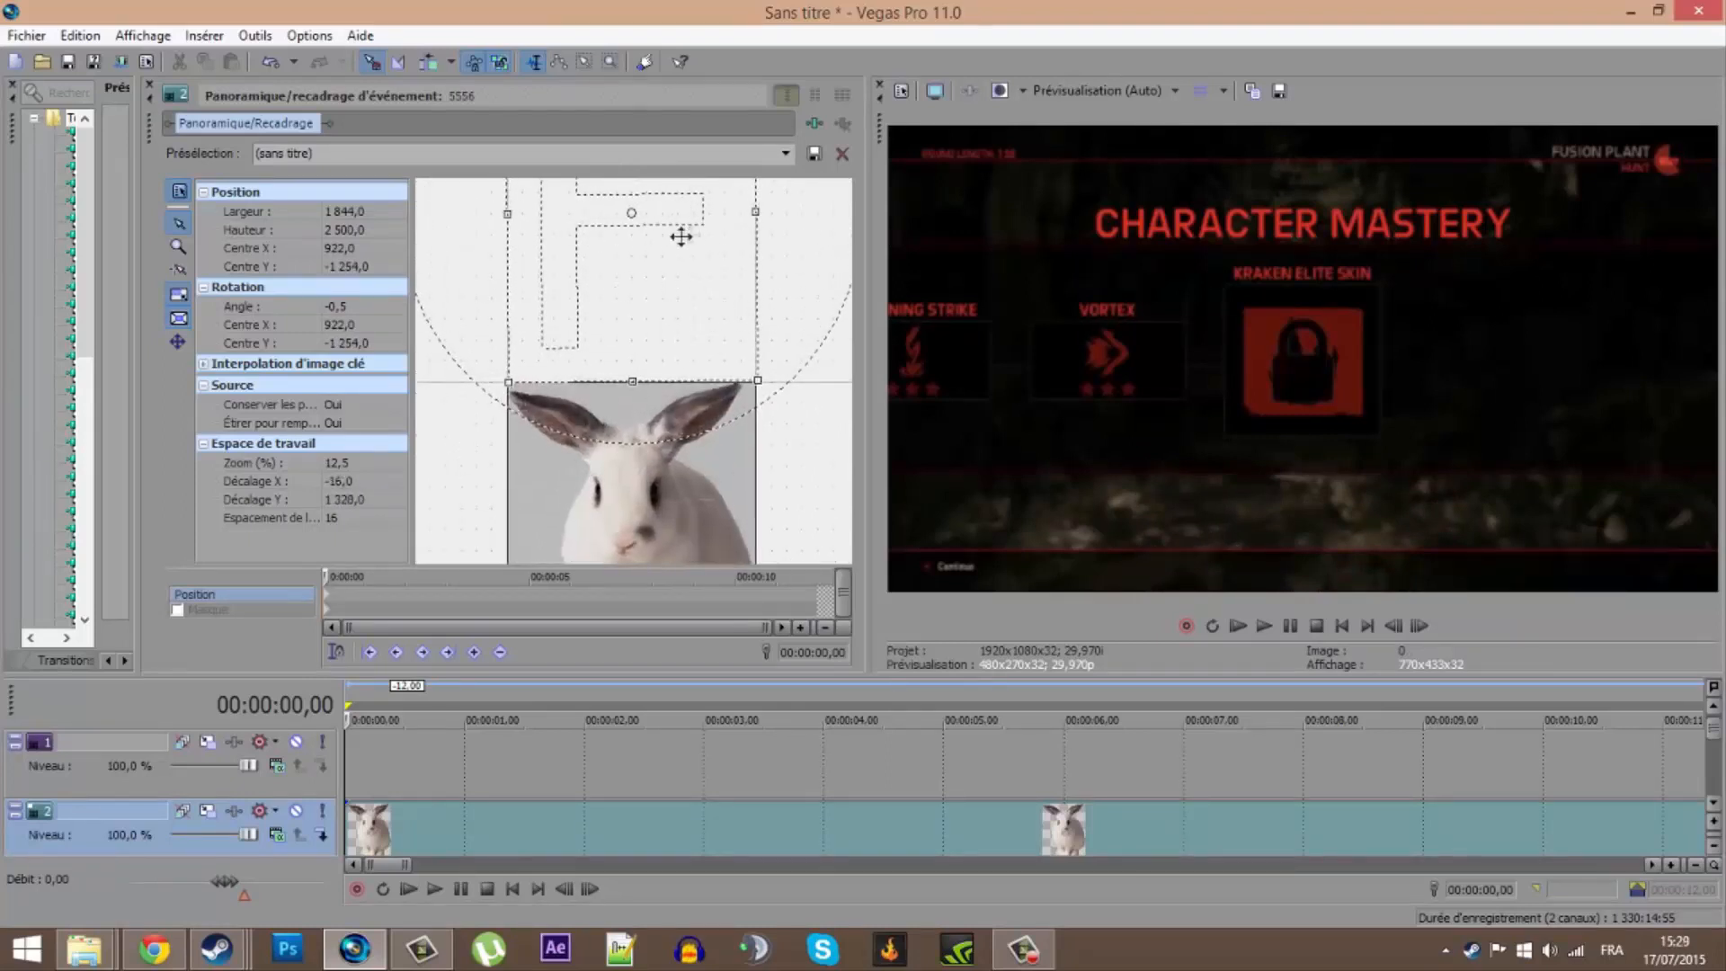
left_click_drag(491, 484, 516, 251)
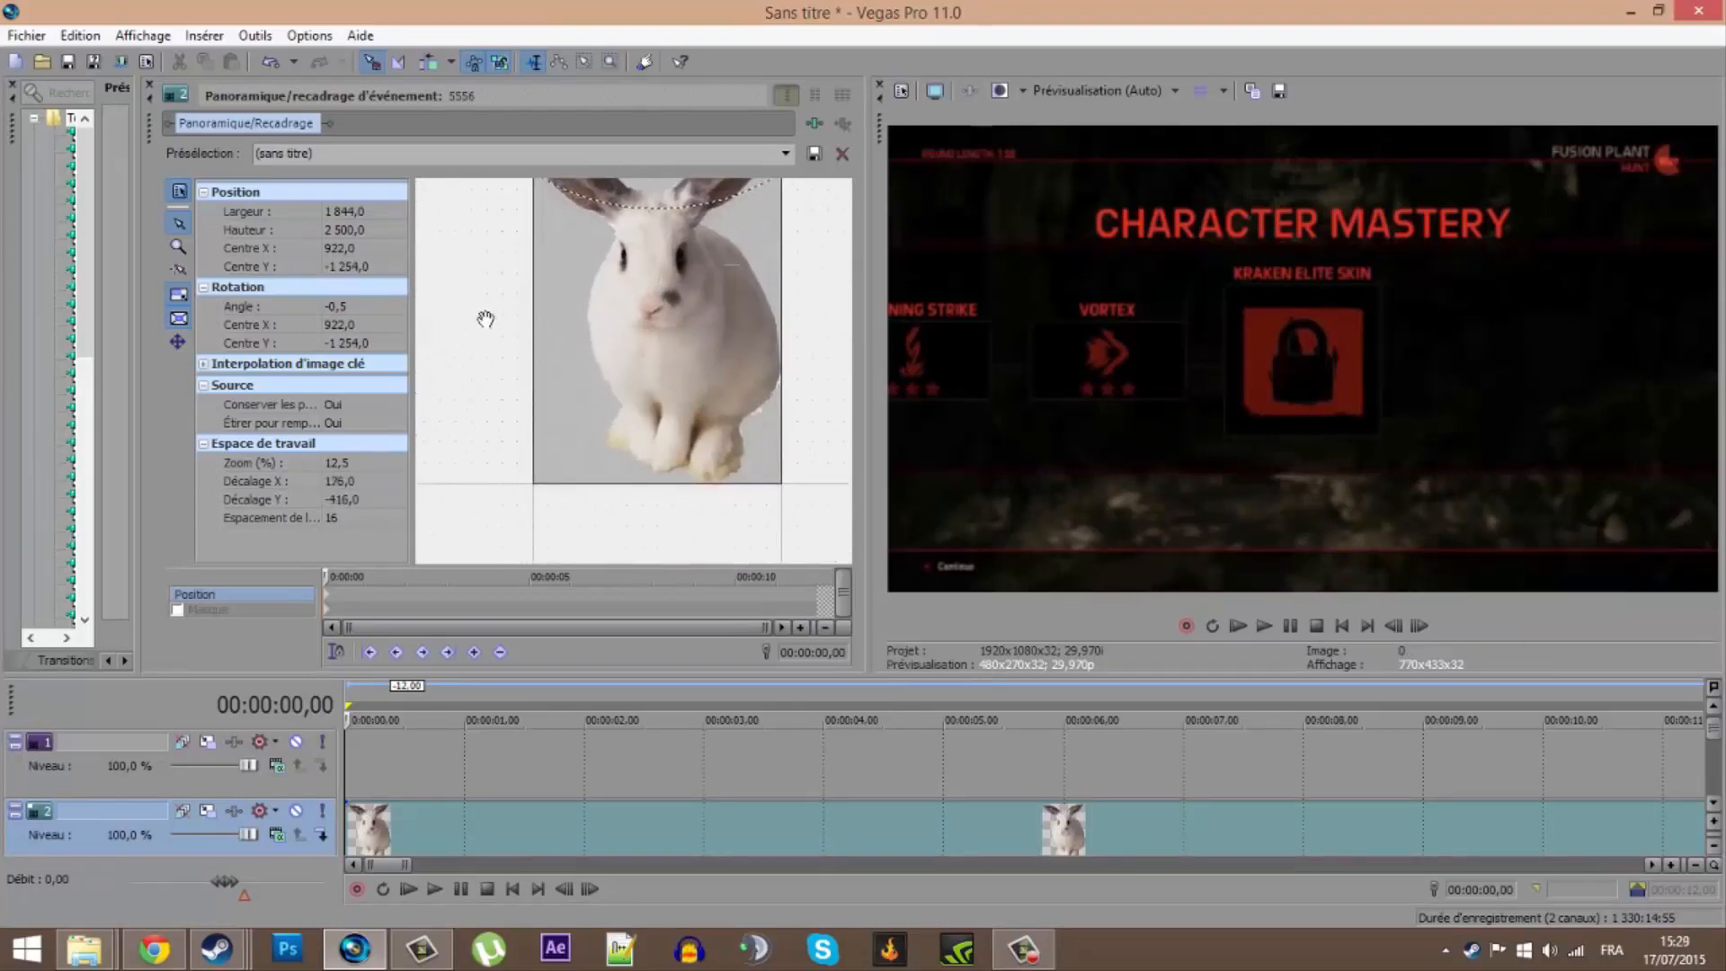
left_click_drag(838, 266, 704, 382)
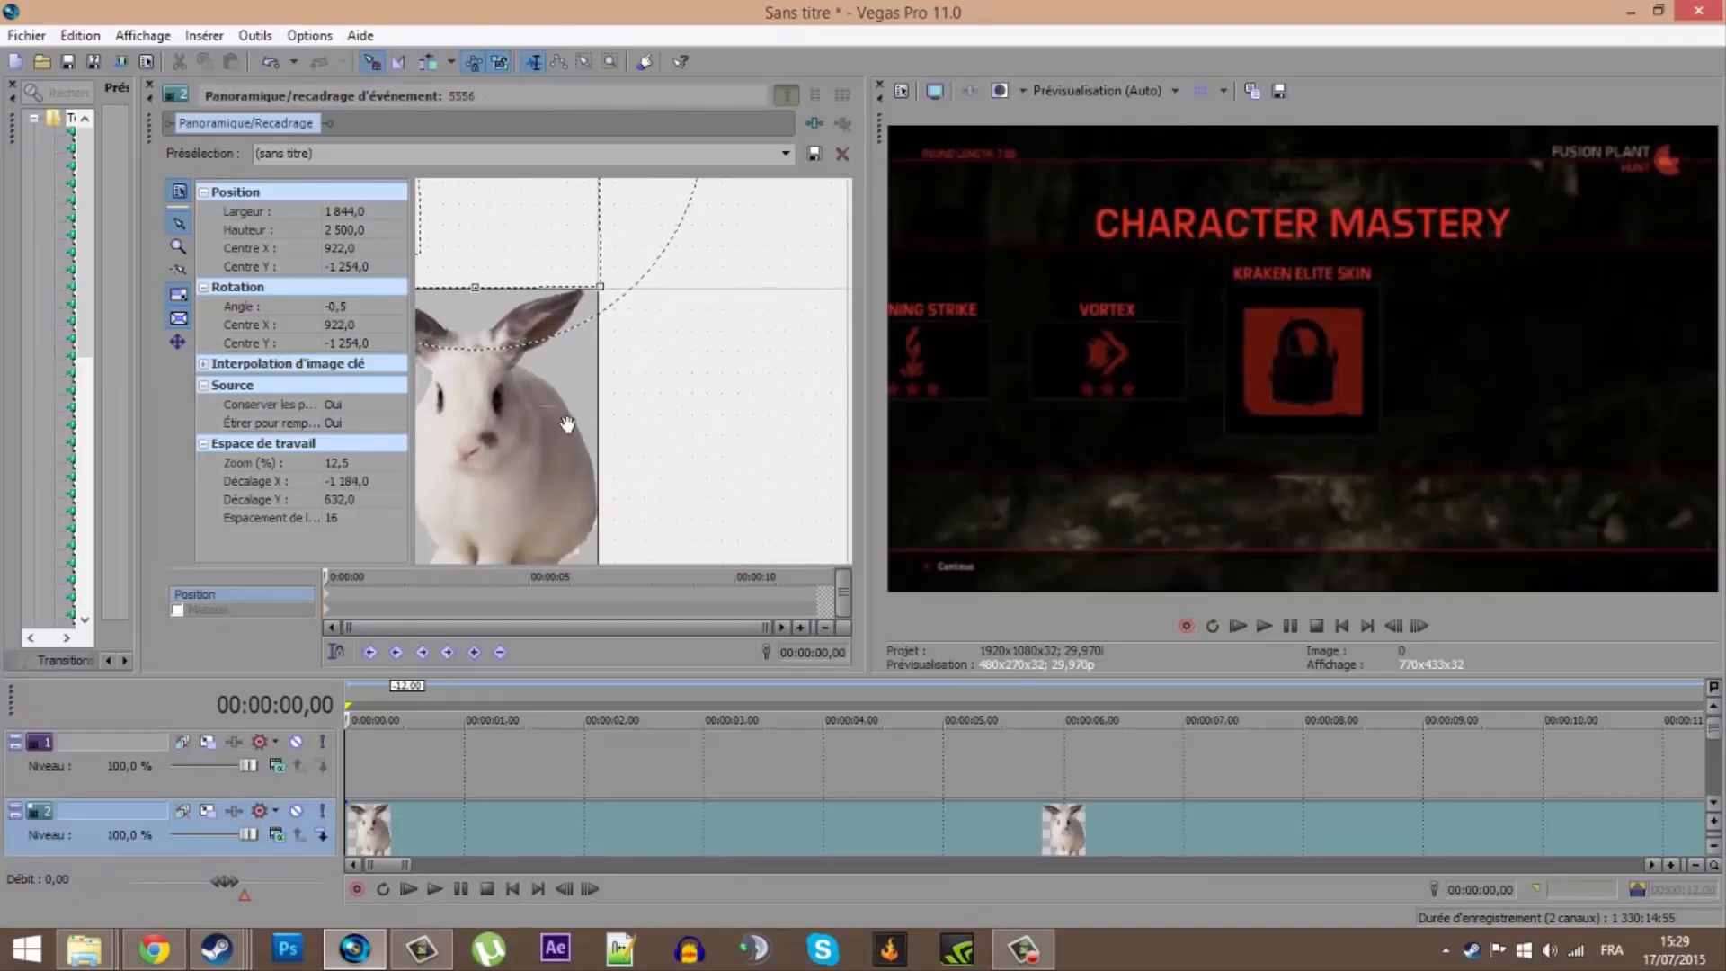
left_click_drag(567, 424, 830, 290)
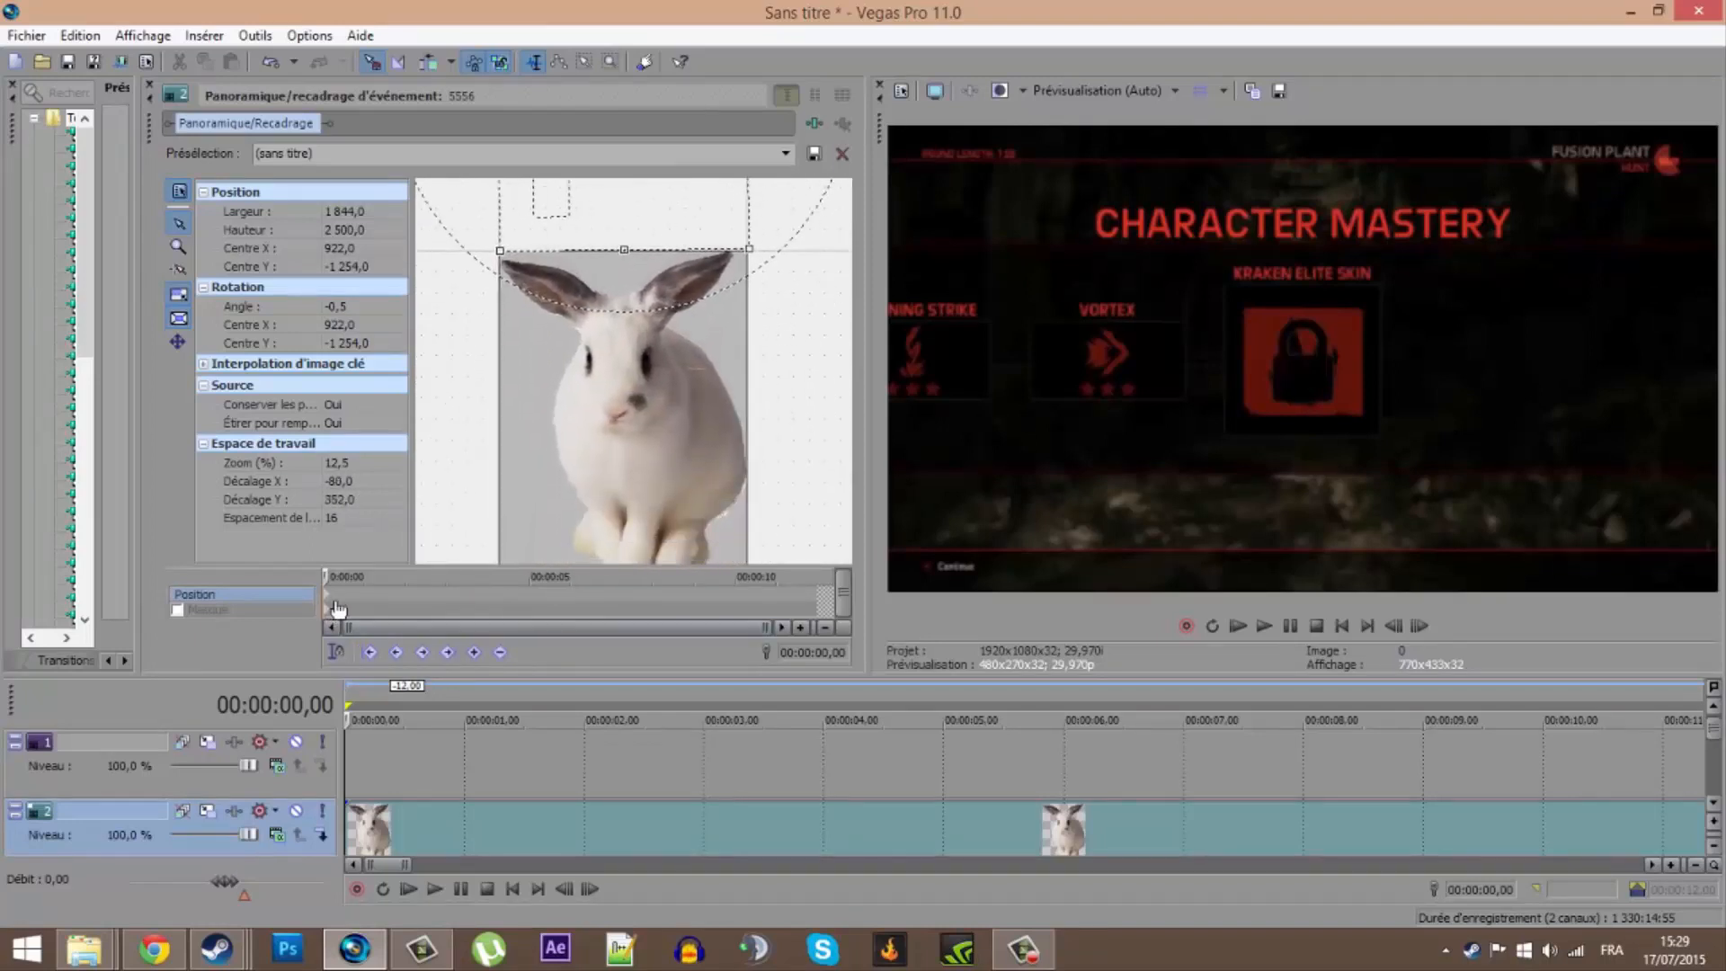
Add a position keyframe at 5 seconds and move the crop frame down onto the rabbit, to about centre X 914 and Y 482.
left_click(541, 604)
left_click(956, 750)
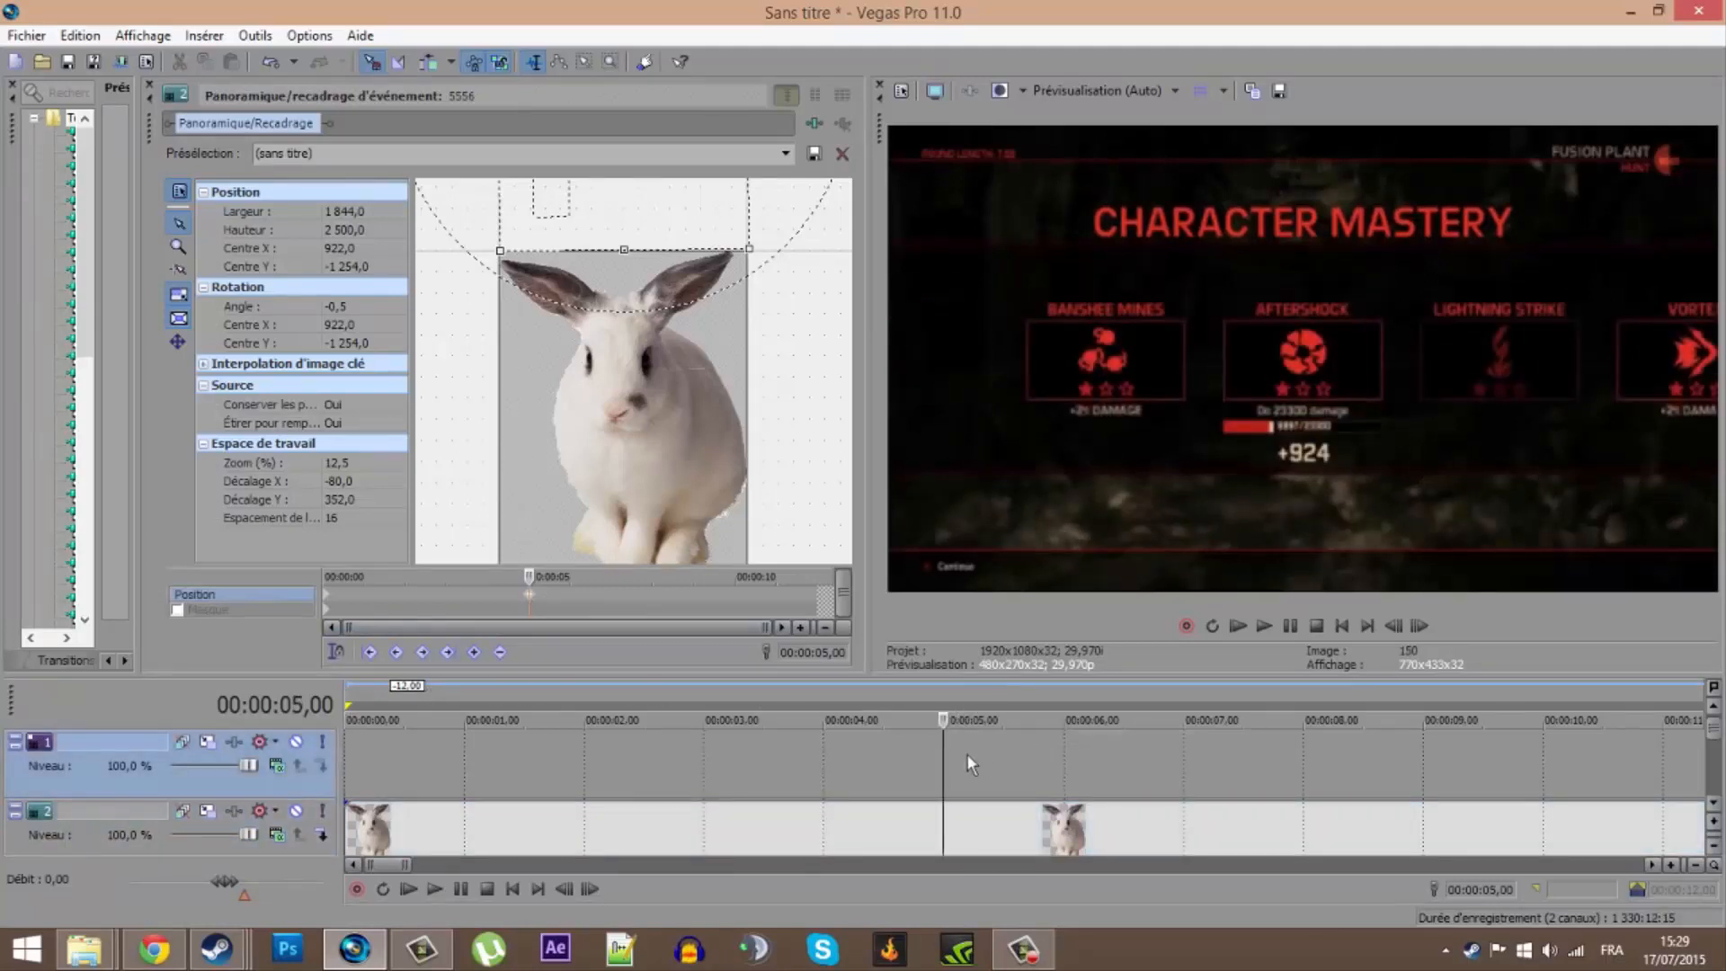
left_click_drag(670, 218, 669, 452)
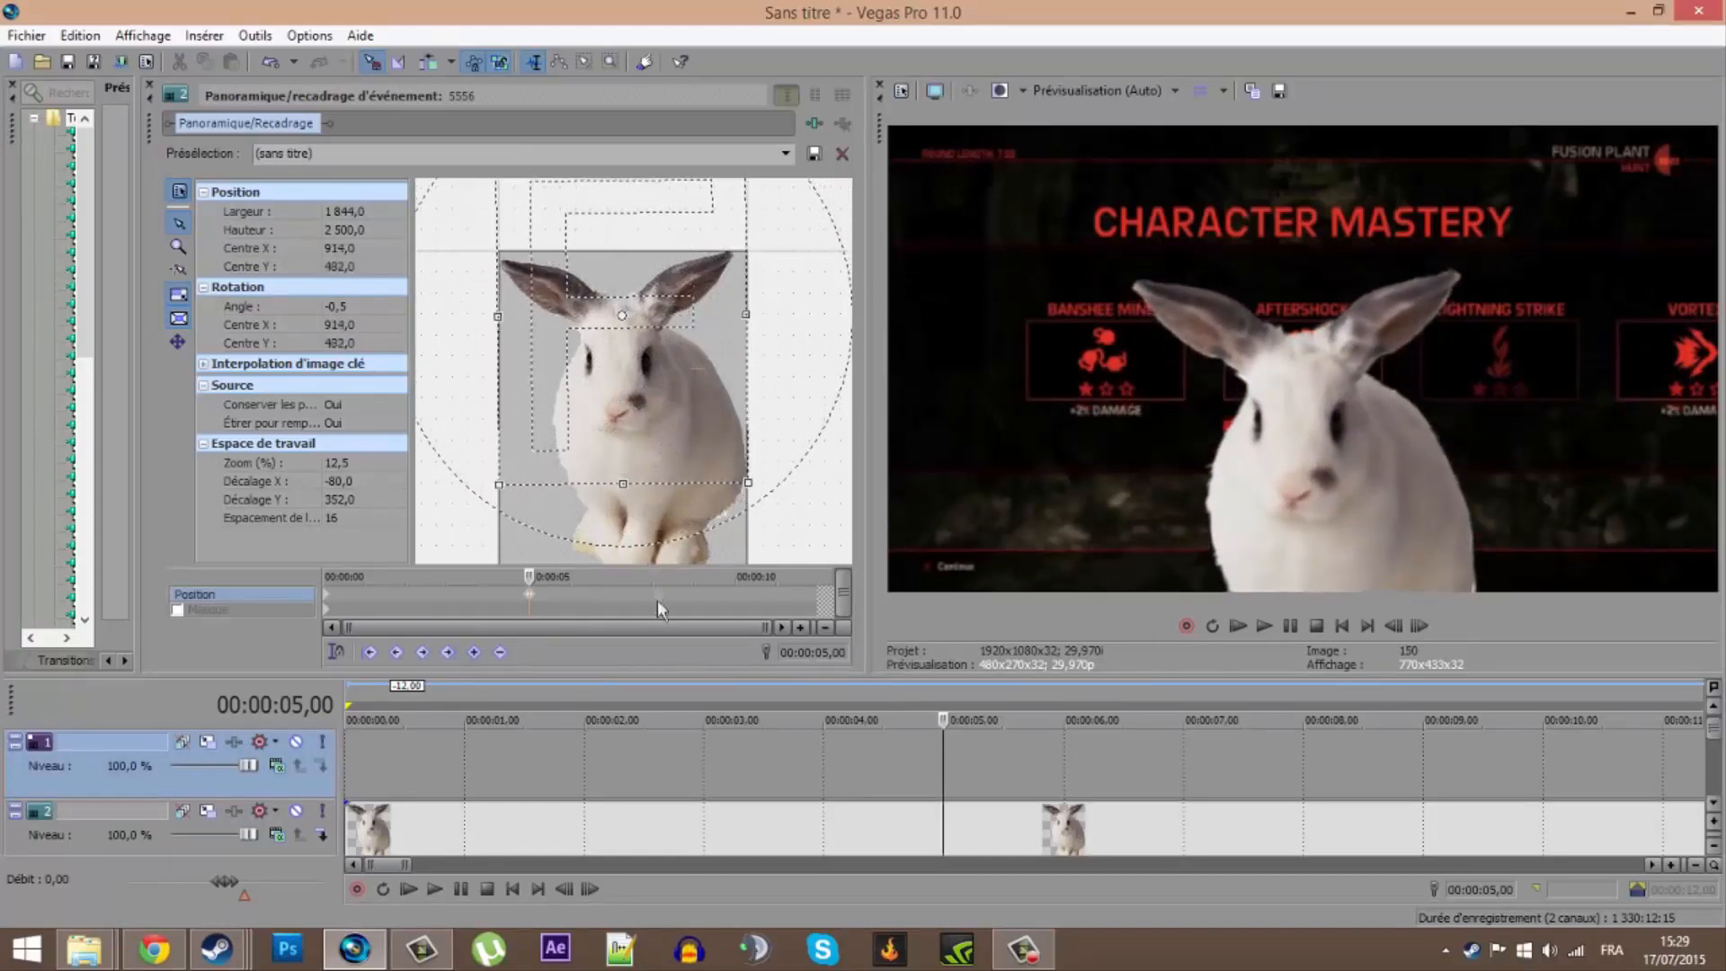
Play back the opening seconds of the timeline to check the rabbit's rise into the frame.
left_click(634, 699)
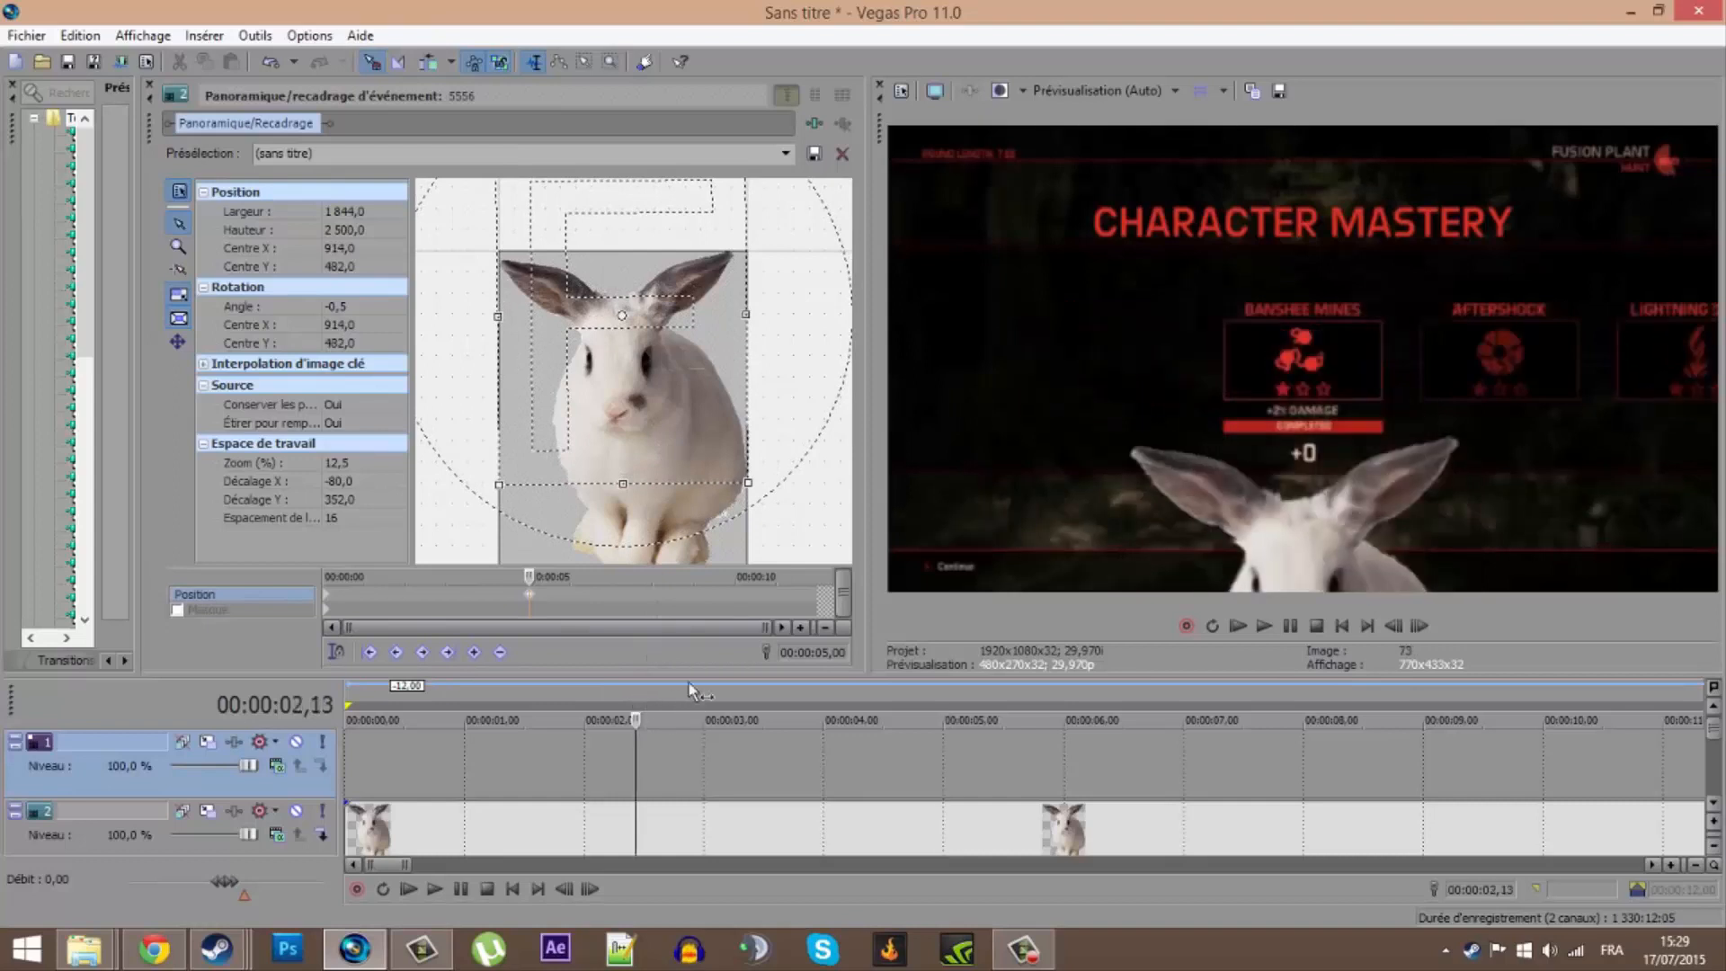
key("space")
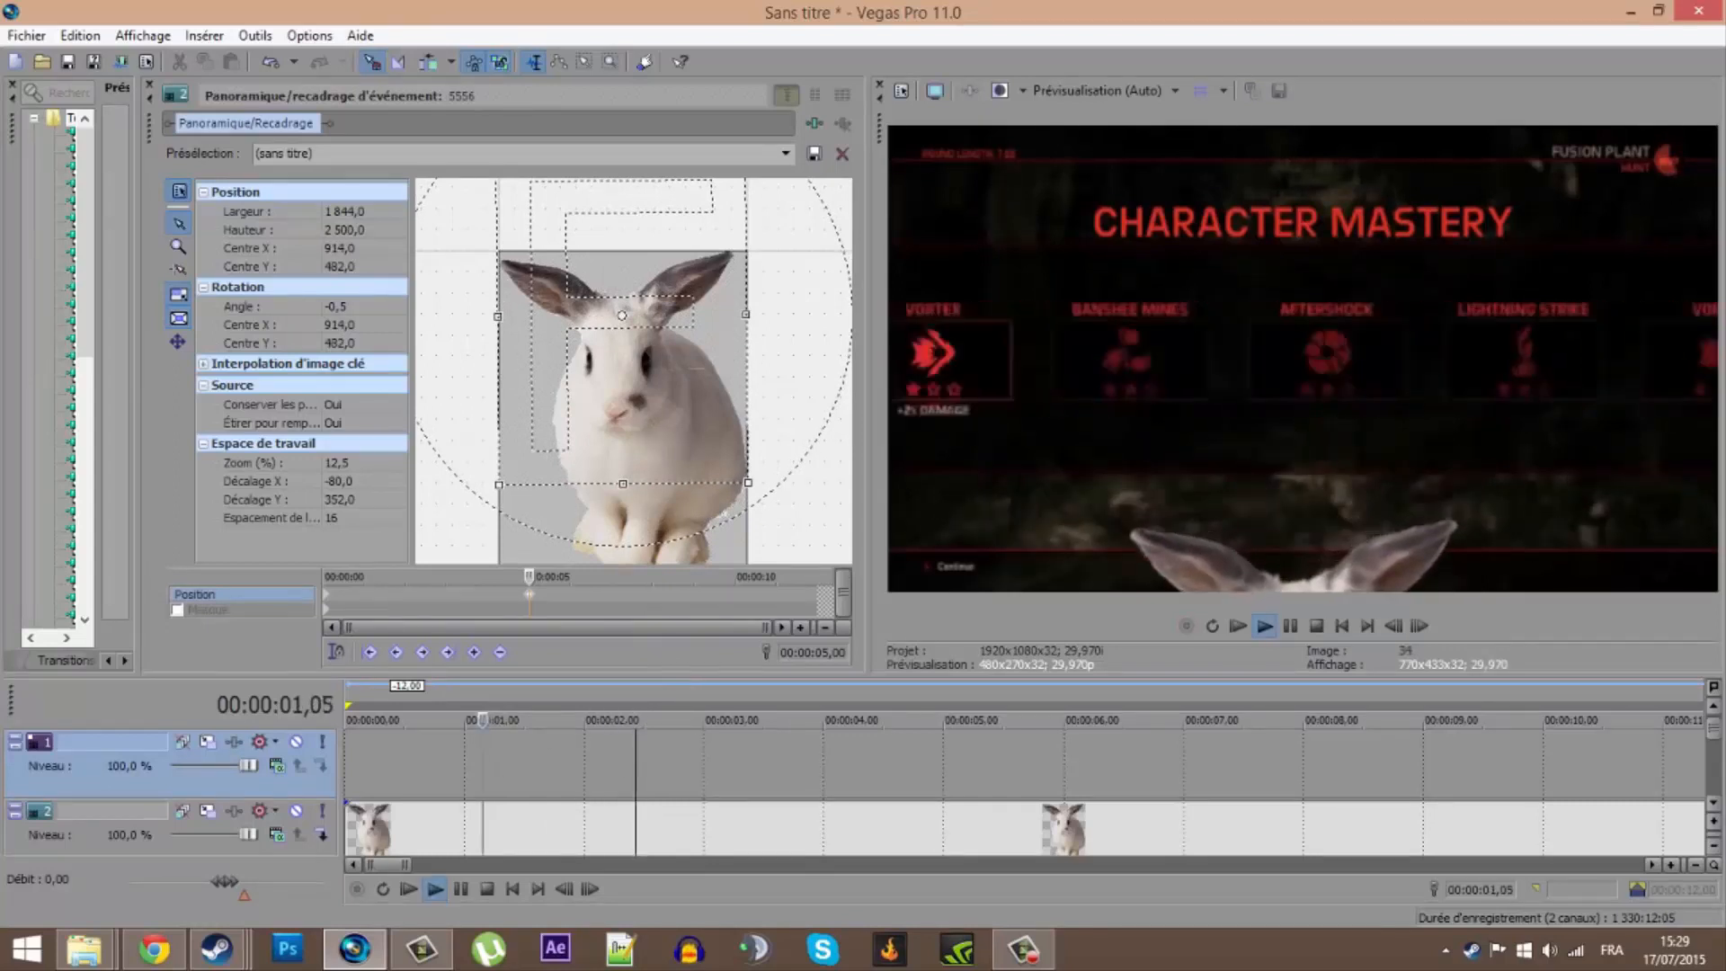
key("Return")
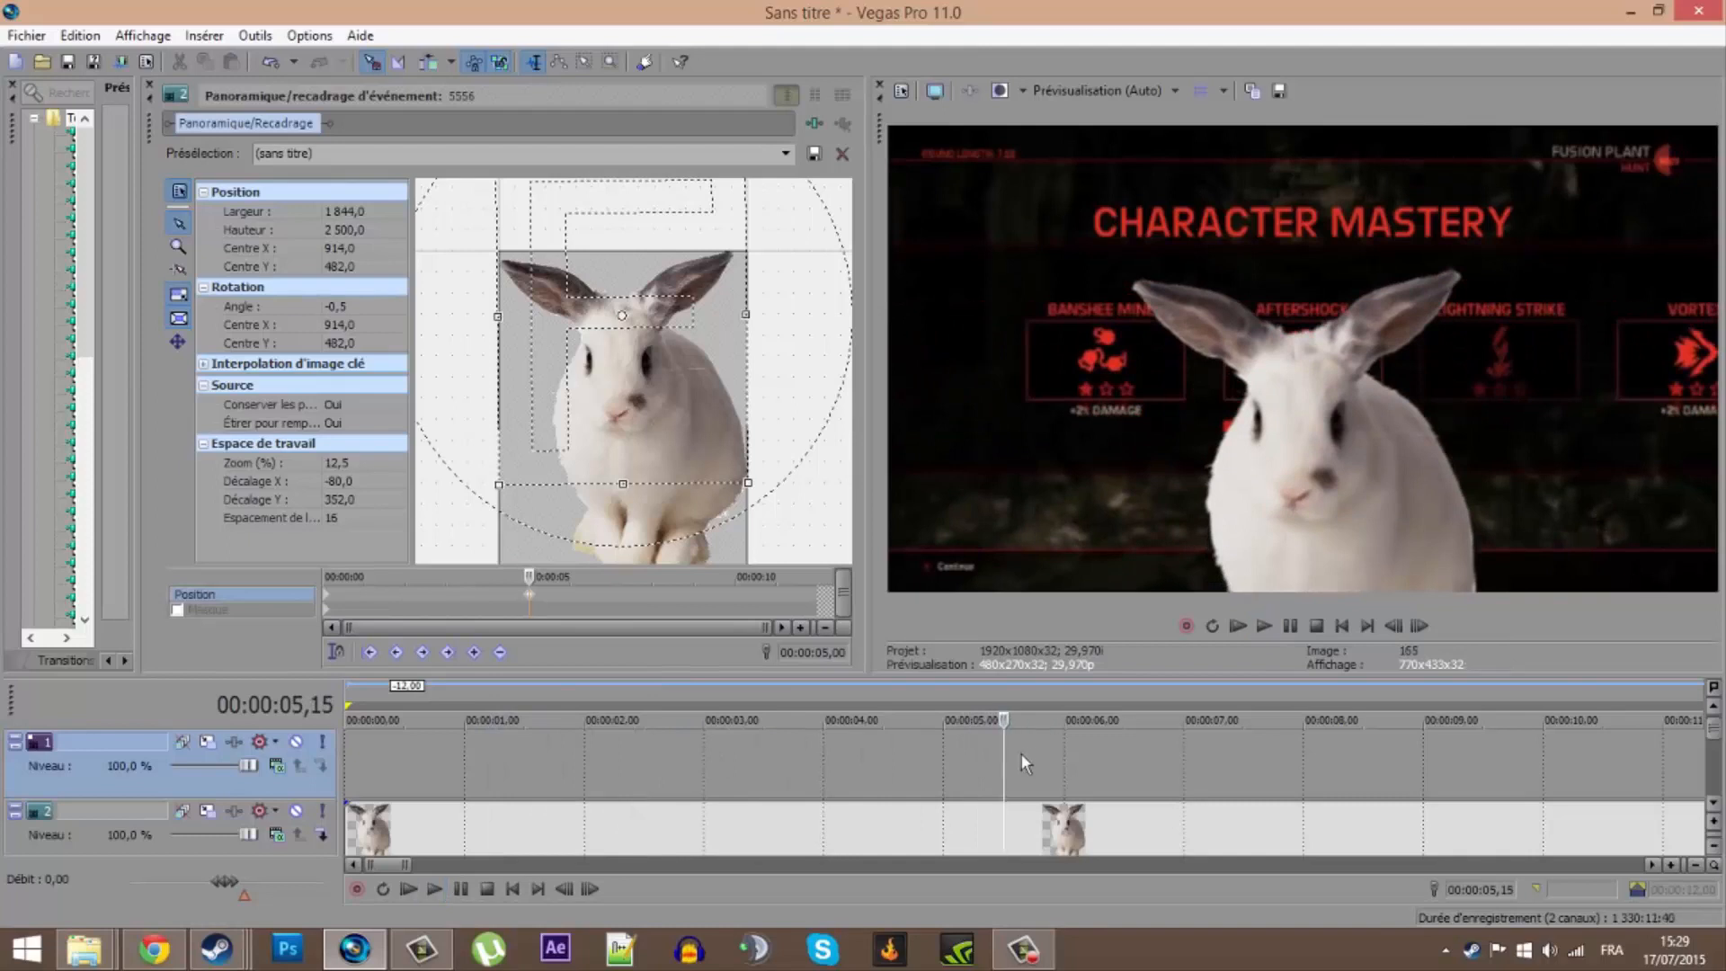
At the 5-second keyframe, move the crop frame down over the whole rabbit, to about centre X 930 and centre Y 1258.
left_click(956, 748)
left_click_drag(646, 346, 647, 452)
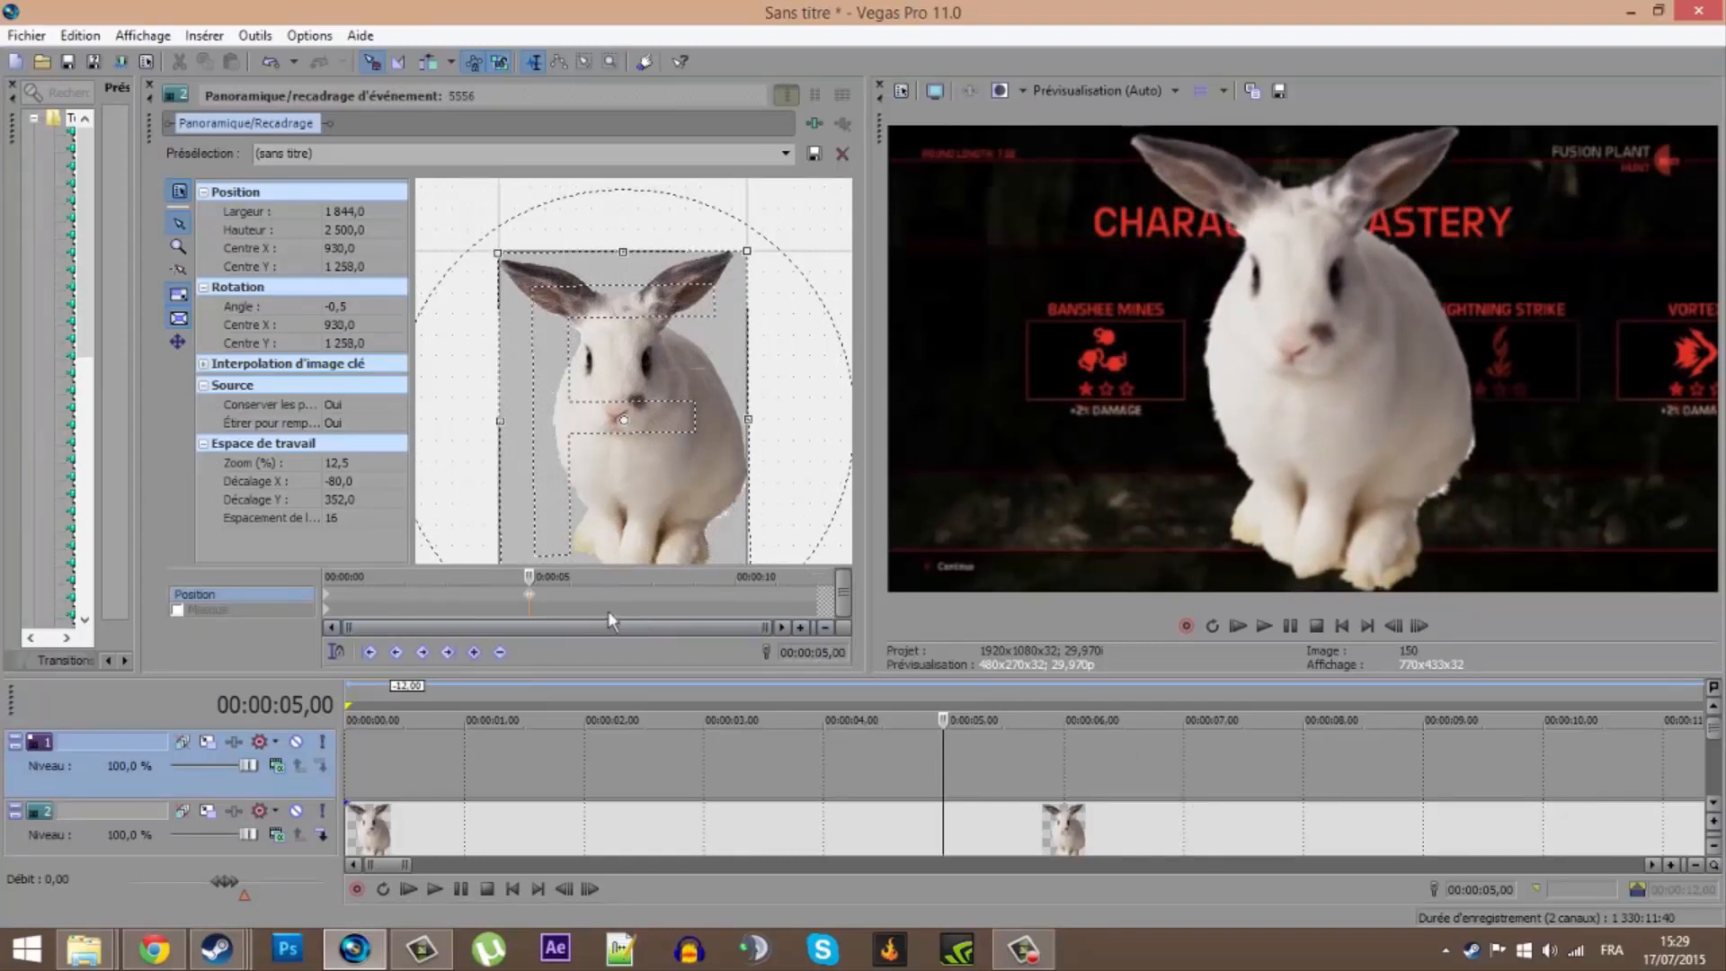
Add a position keyframe at 00:00:06,29 and move the crop frame completely below the rabbit, to about centre X 922 and centre Y 3762.
scroll(621, 620, "up", 2)
left_click_drag(611, 629, 699, 640)
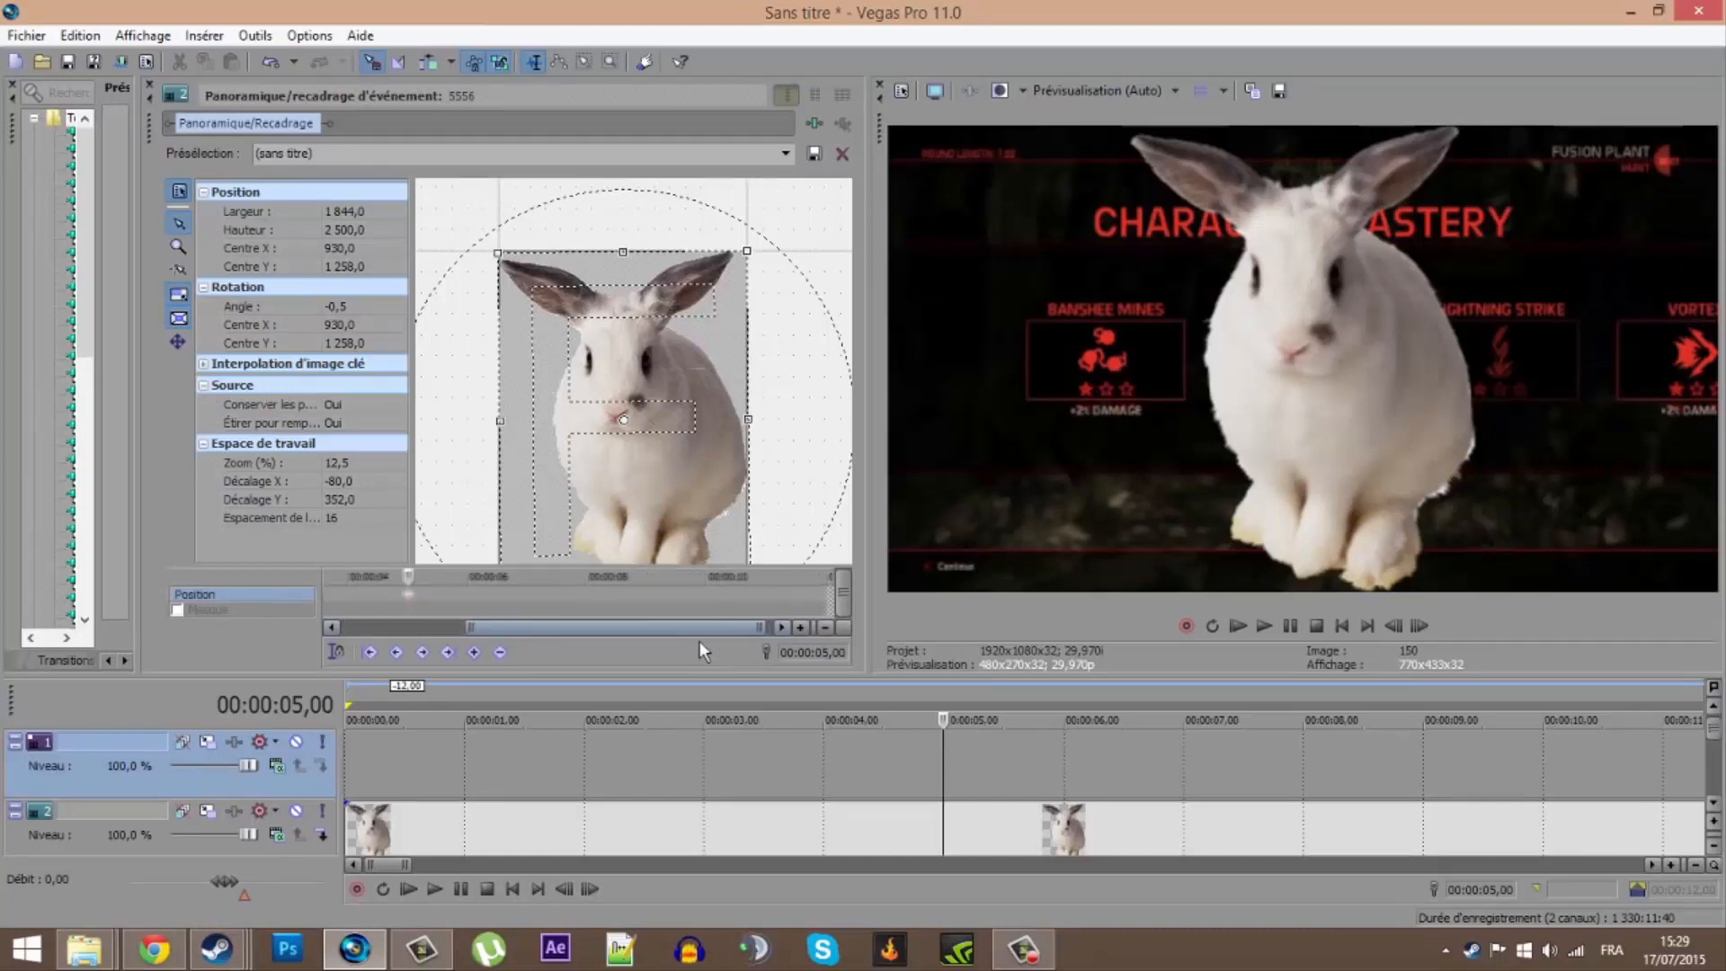
double_click(527, 594)
left_click_drag(649, 319, 647, 563)
left_click_drag(796, 435, 800, 231)
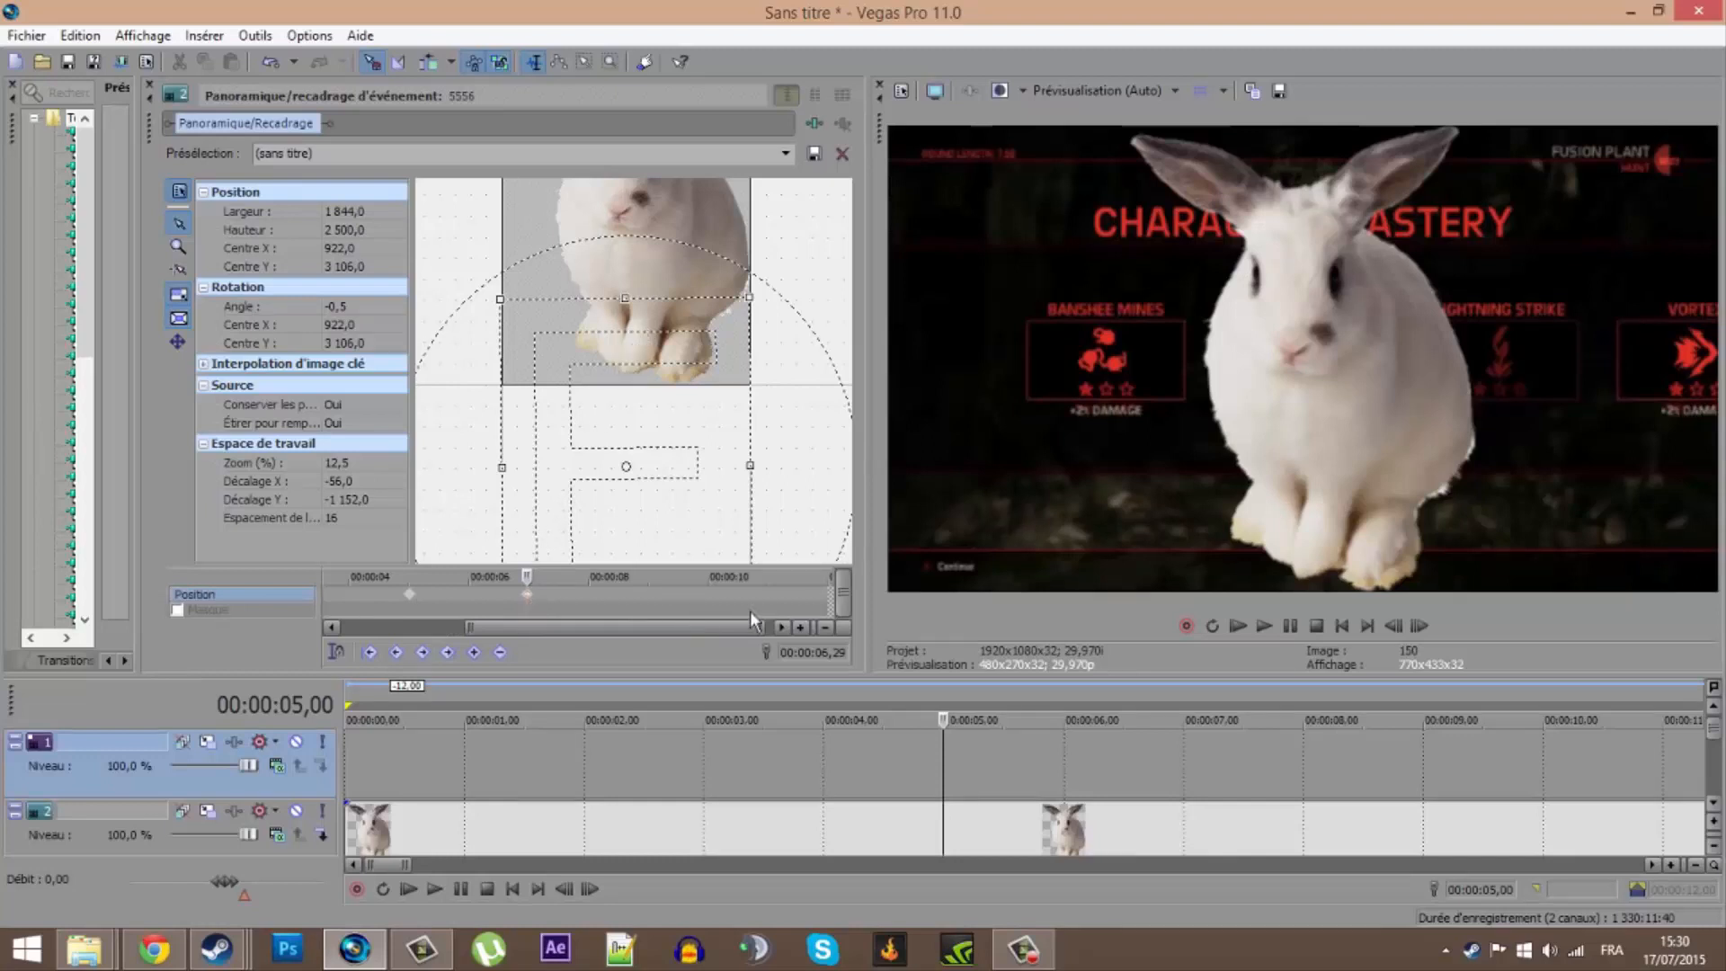
left_click_drag(635, 350, 634, 440)
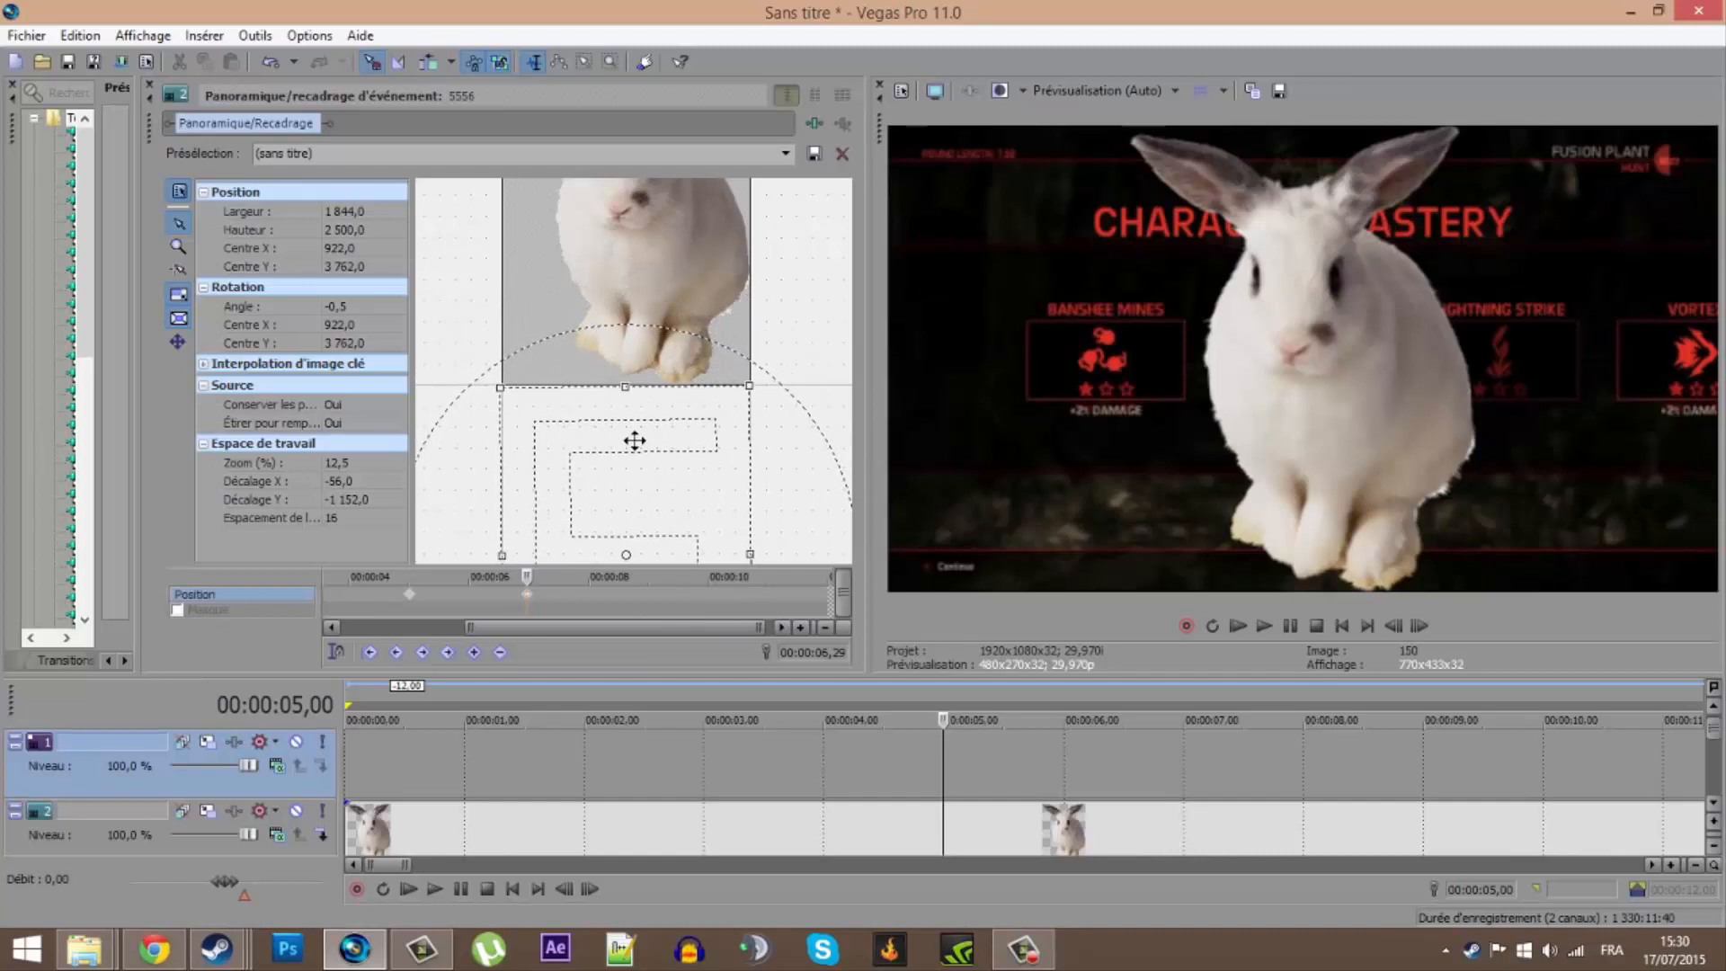
Add a position keyframe at 8 seconds and move the crop frame completely above the rabbit, to about centre X 914 and centre Y -1246.
left_click(590, 597)
left_click_drag(655, 470, 658, 283)
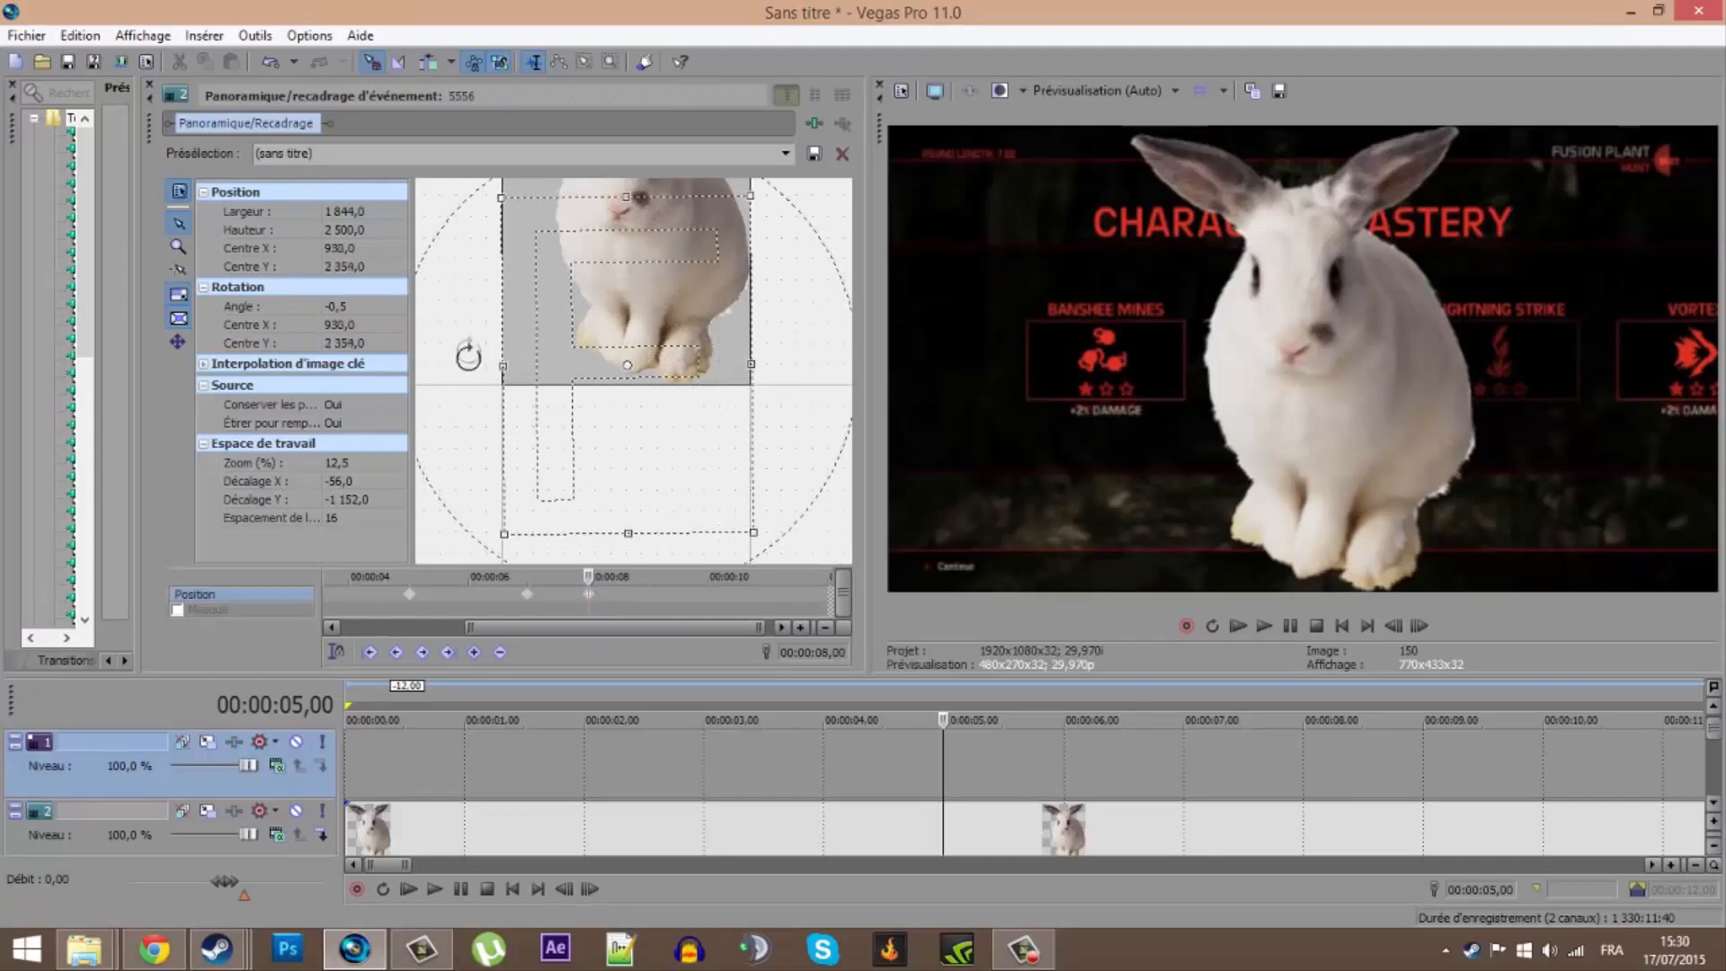
left_click_drag(470, 231, 458, 490)
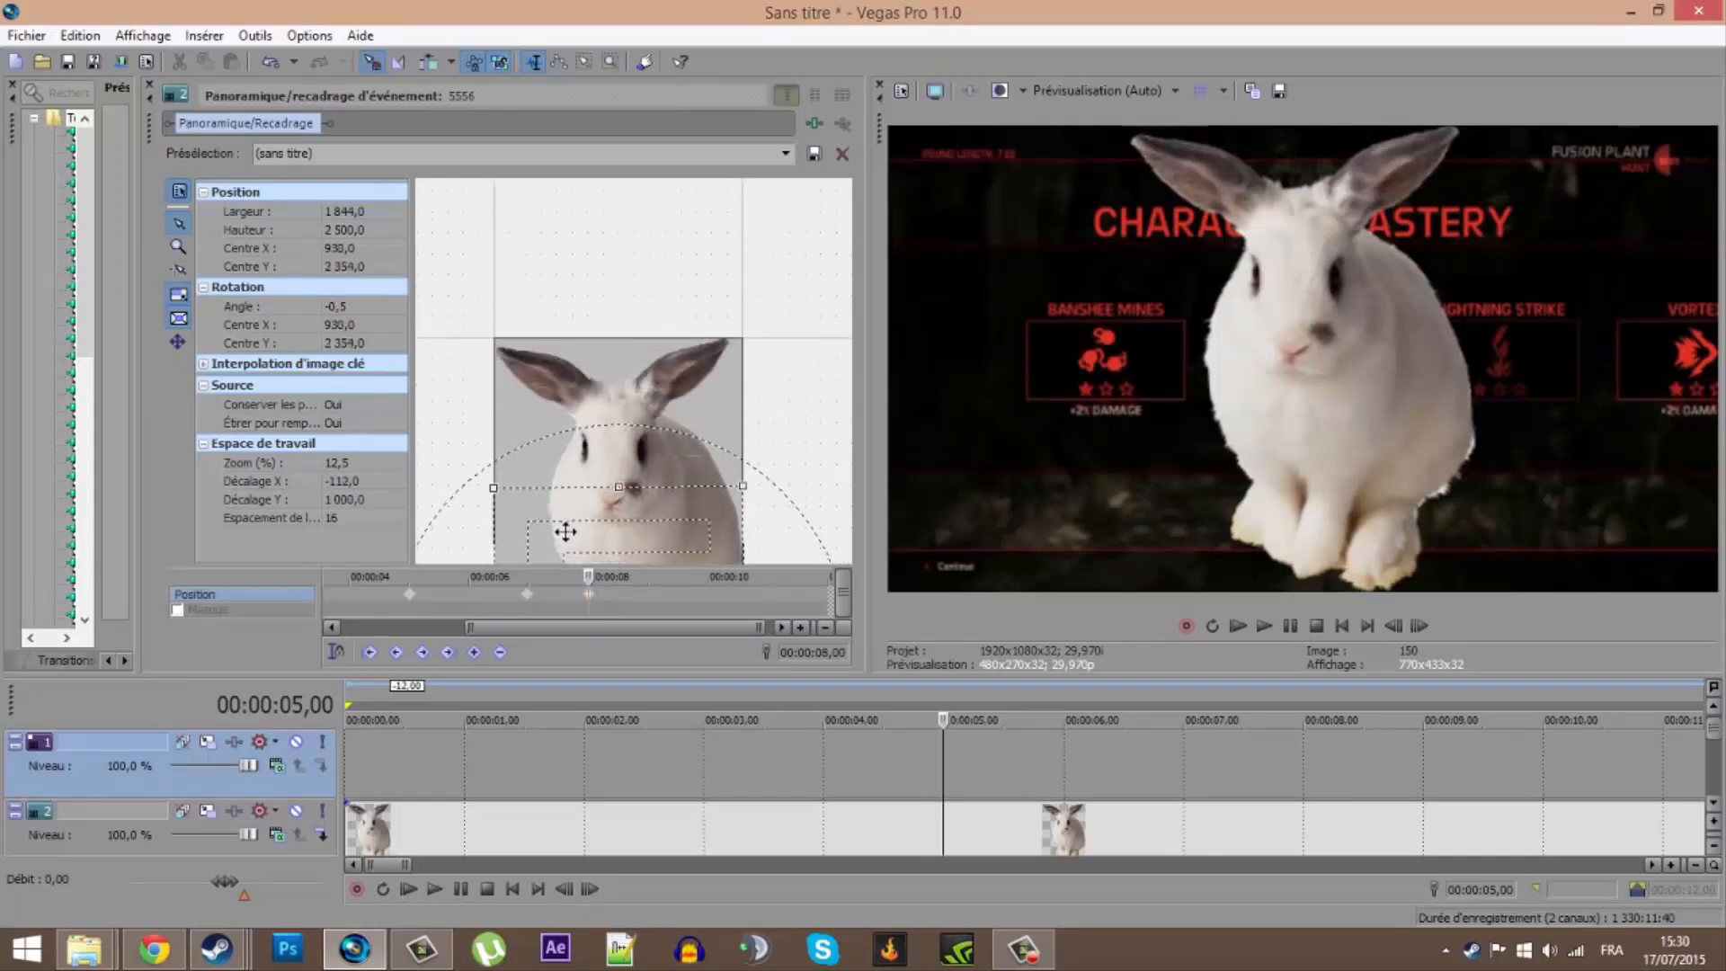
left_click_drag(563, 532, 560, 184)
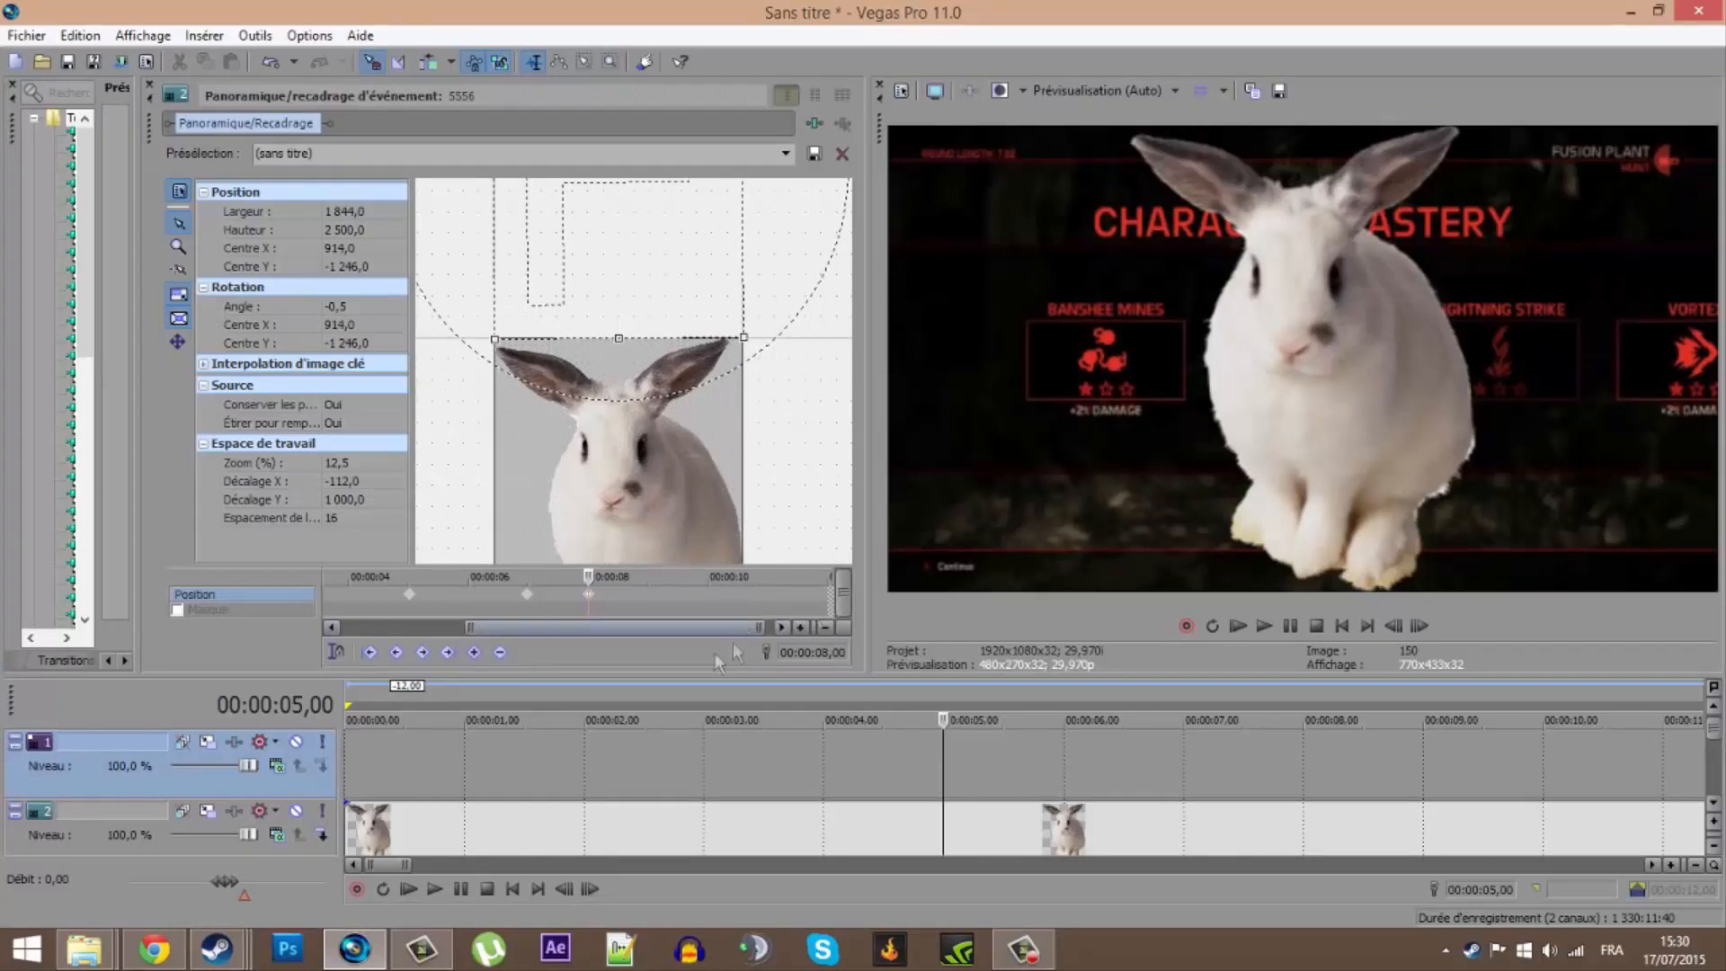
Trim the end of the rabbit event on the timeline so that it stops at 8 seconds.
mouse_move(711, 628)
left_mouse_down()
mouse_move(758, 645)
mouse_move(714, 639)
left_mouse_up()
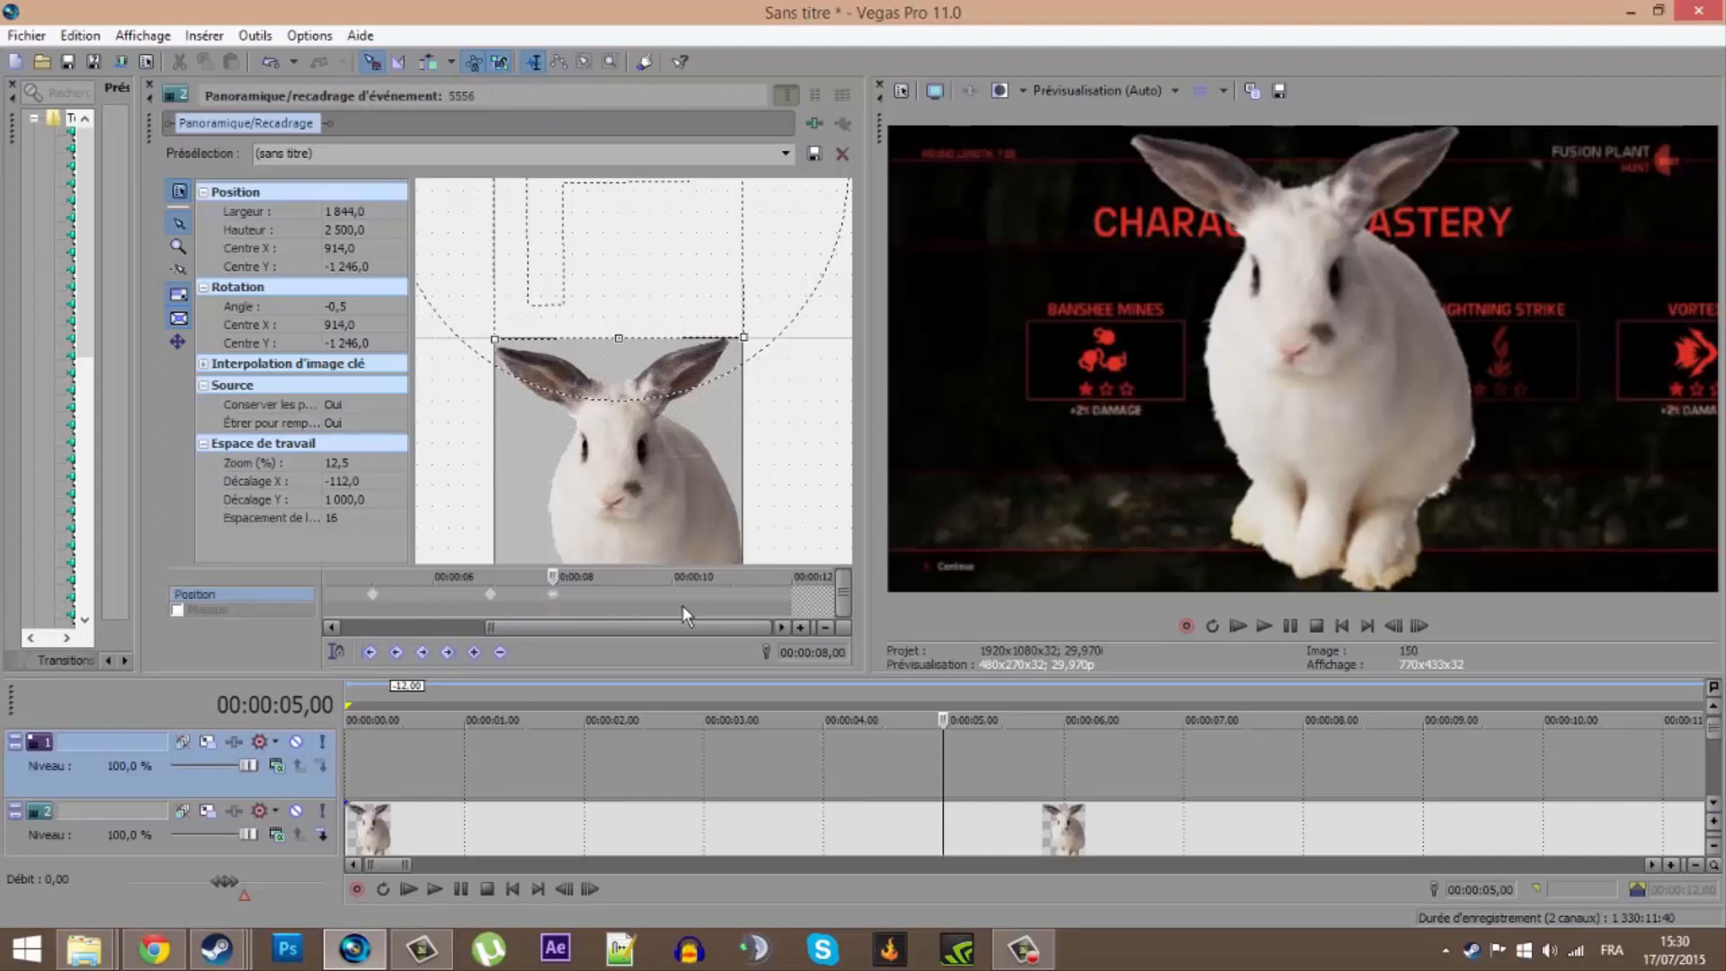
scroll(1014, 705, "down", 4)
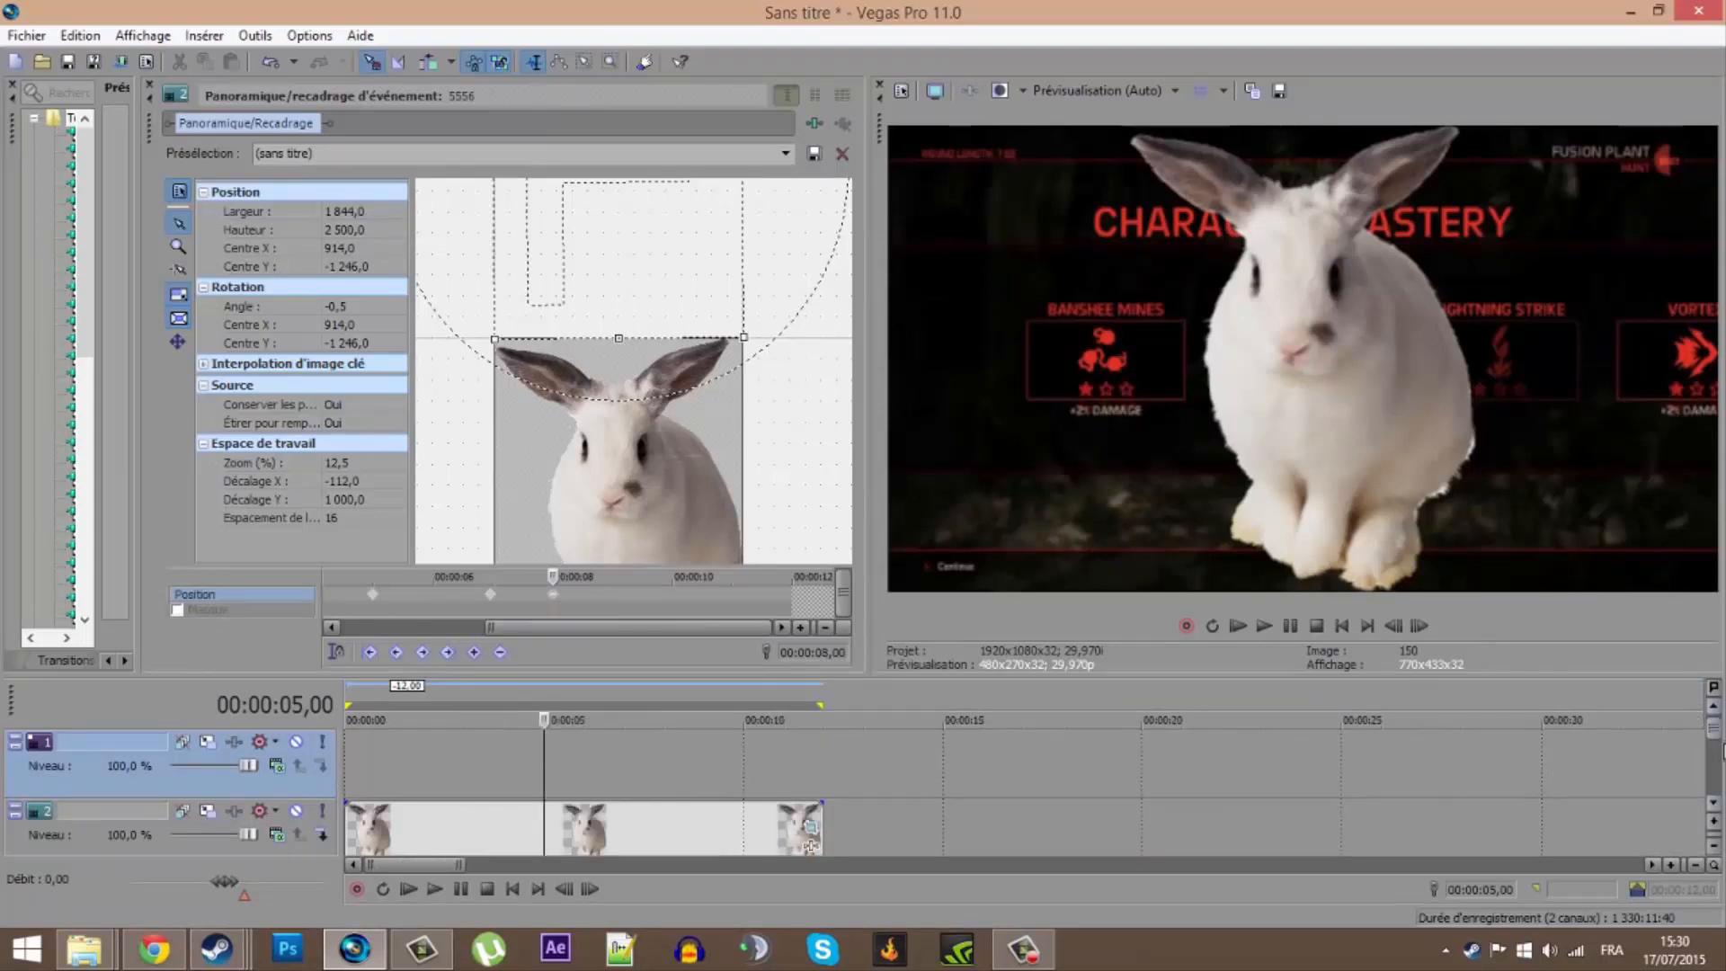
scroll(1722, 762, "down", 1)
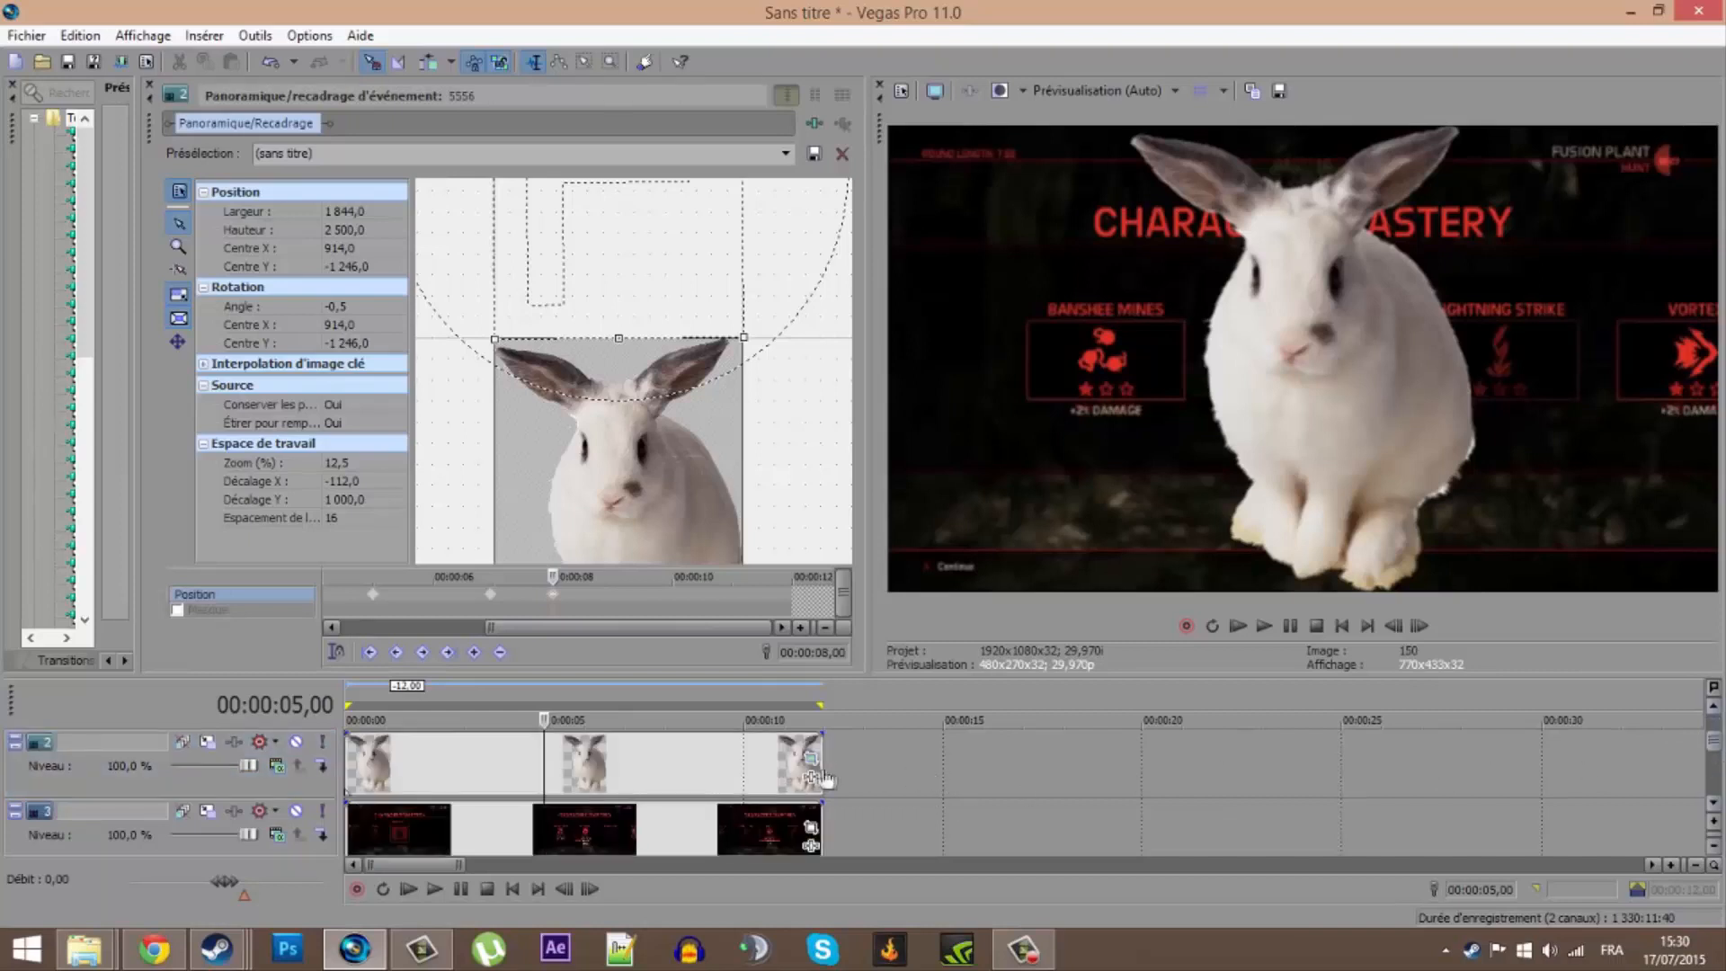
left_click_drag(837, 781, 822, 775)
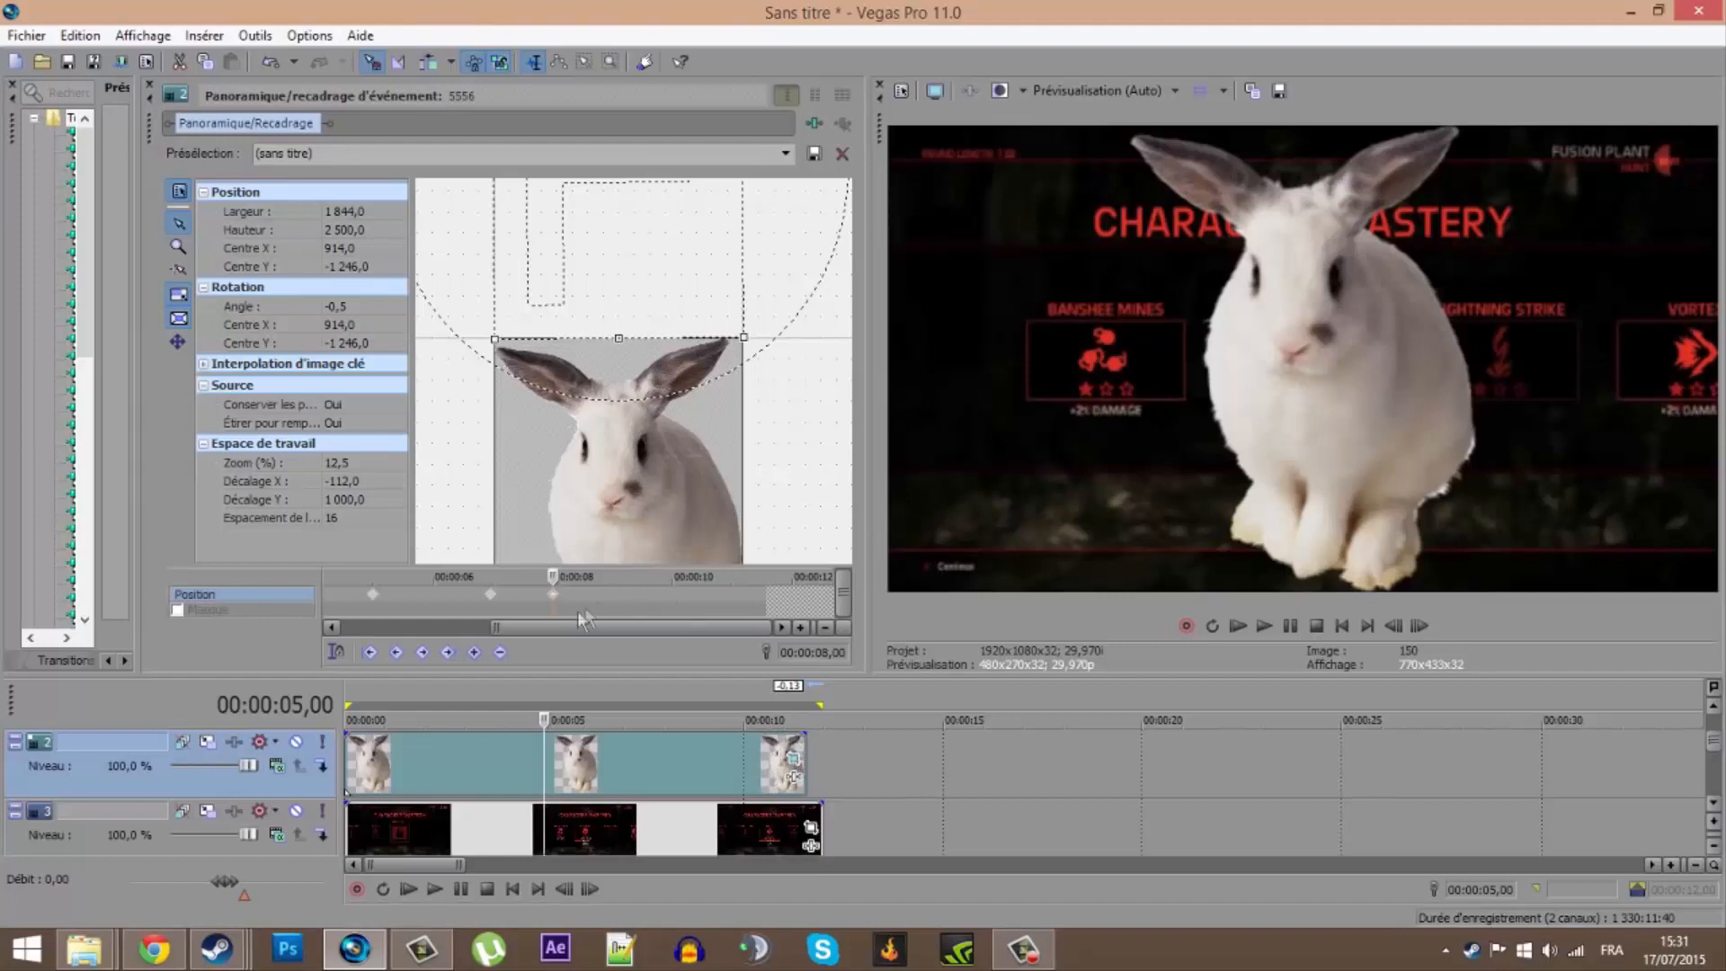
scroll(568, 753, "up", 2)
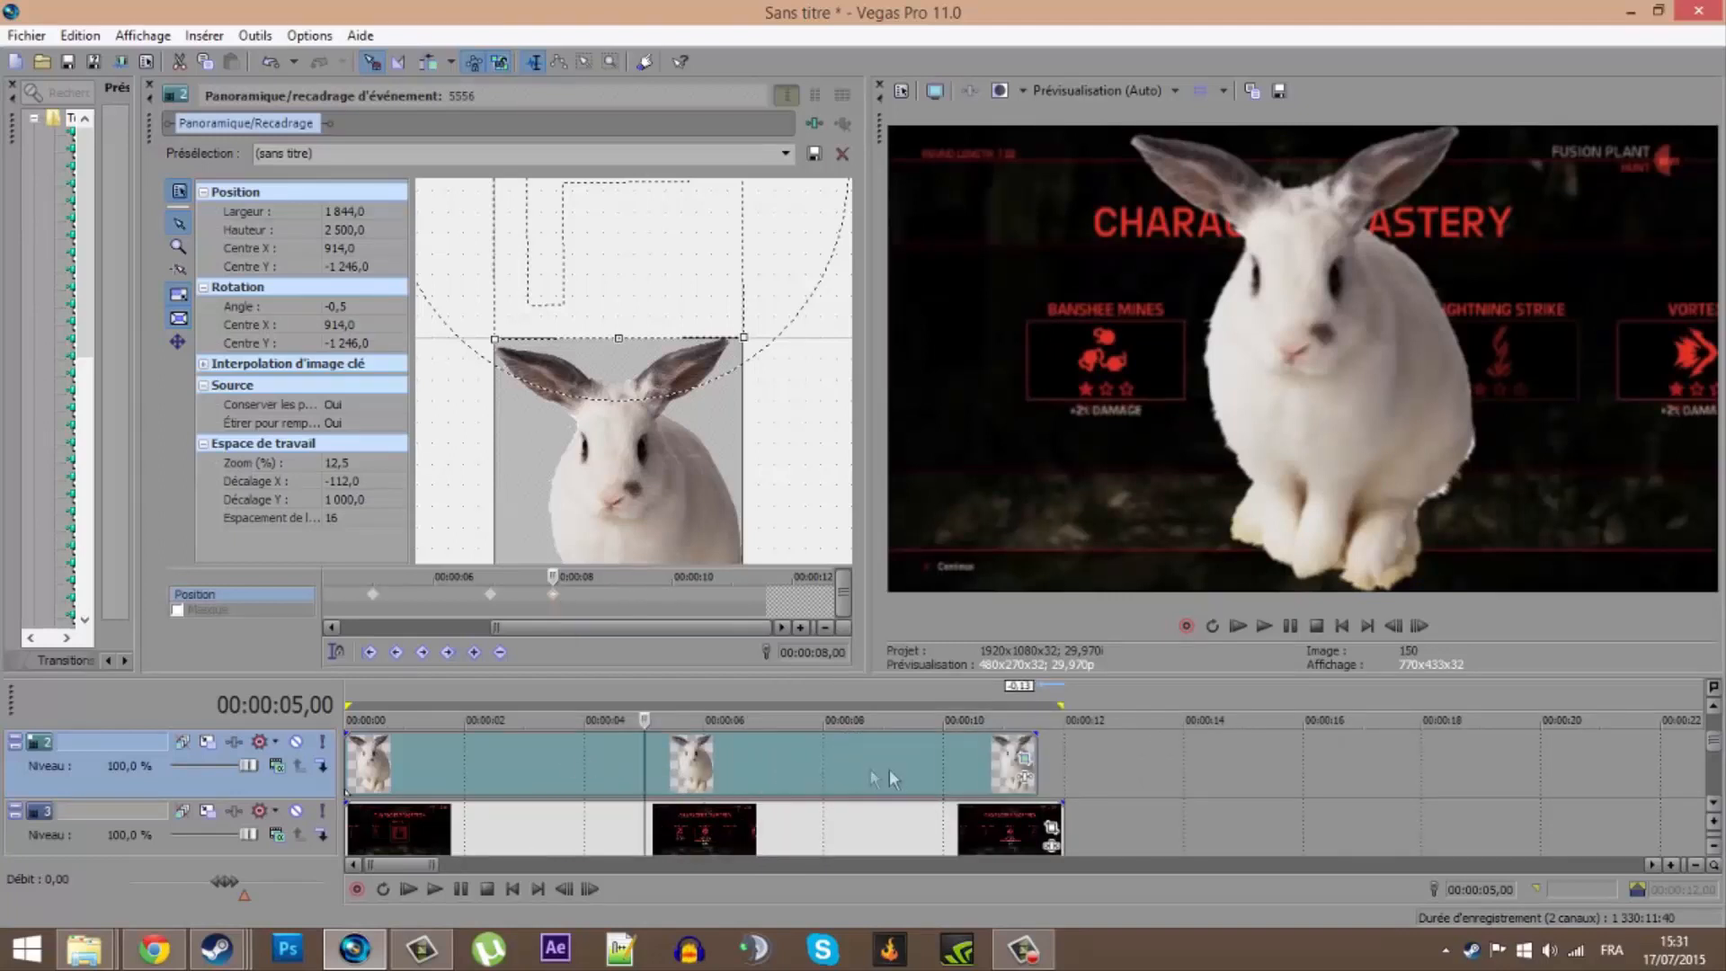
left_click_drag(1036, 764, 837, 781)
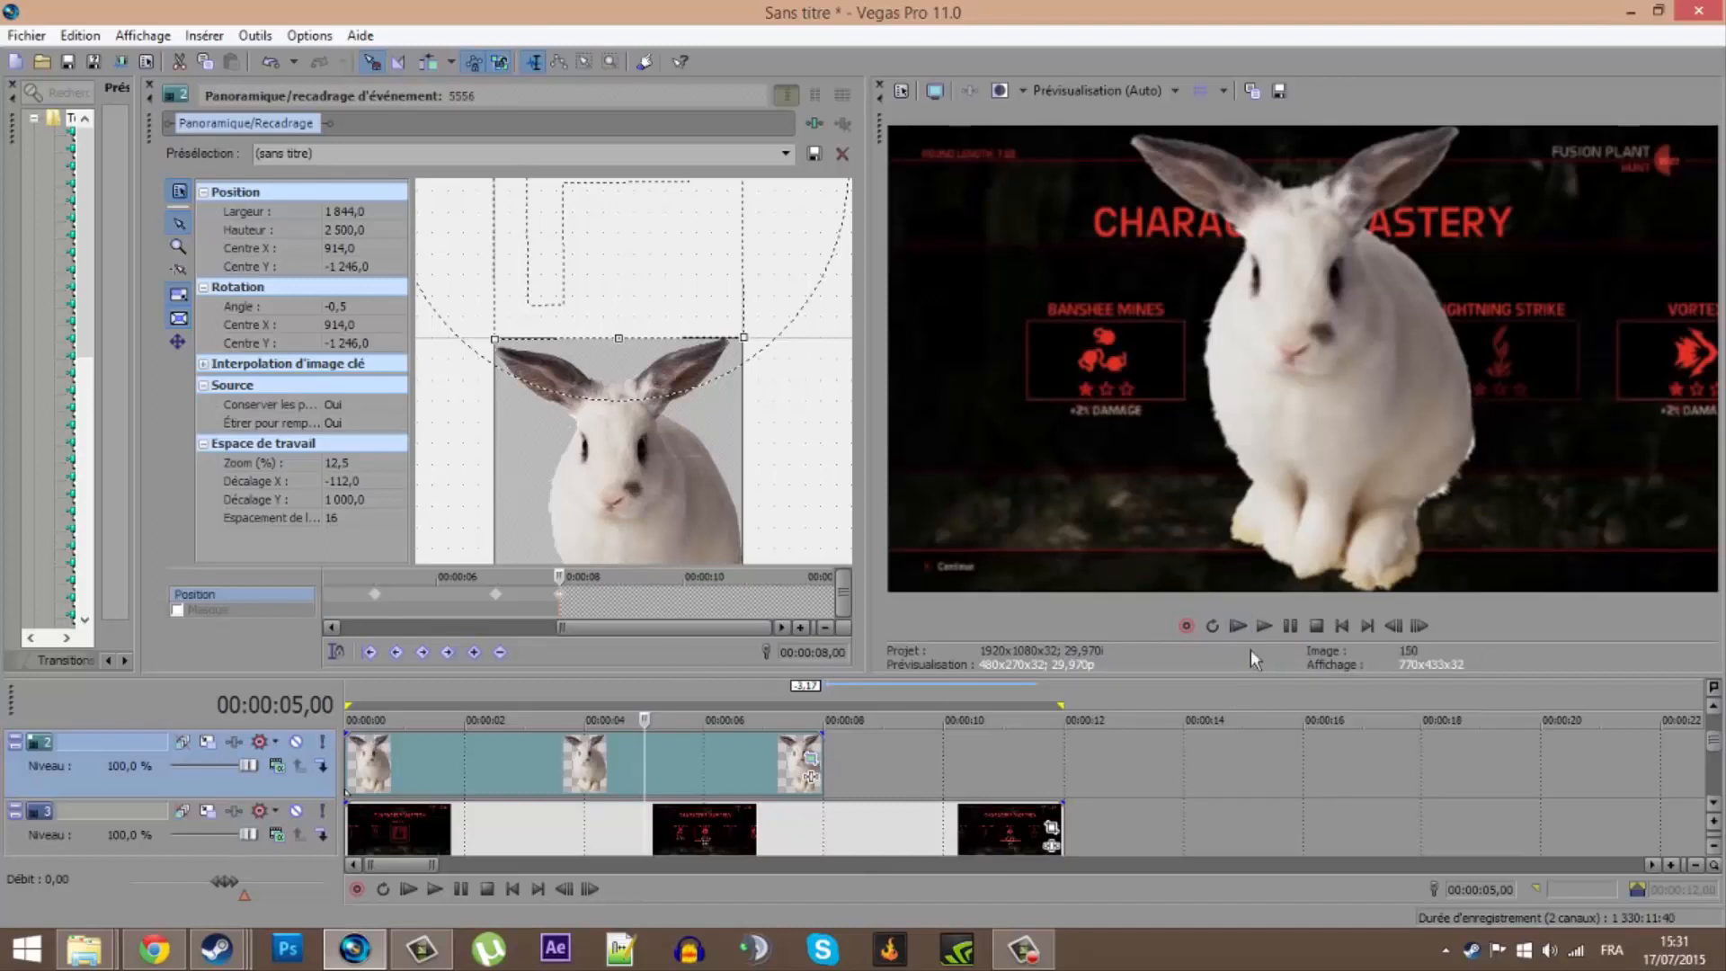
Play back the timeline from 5 seconds to check the rabbit's exit animation, and pause after the rabbit event ends.
left_click(1250, 637)
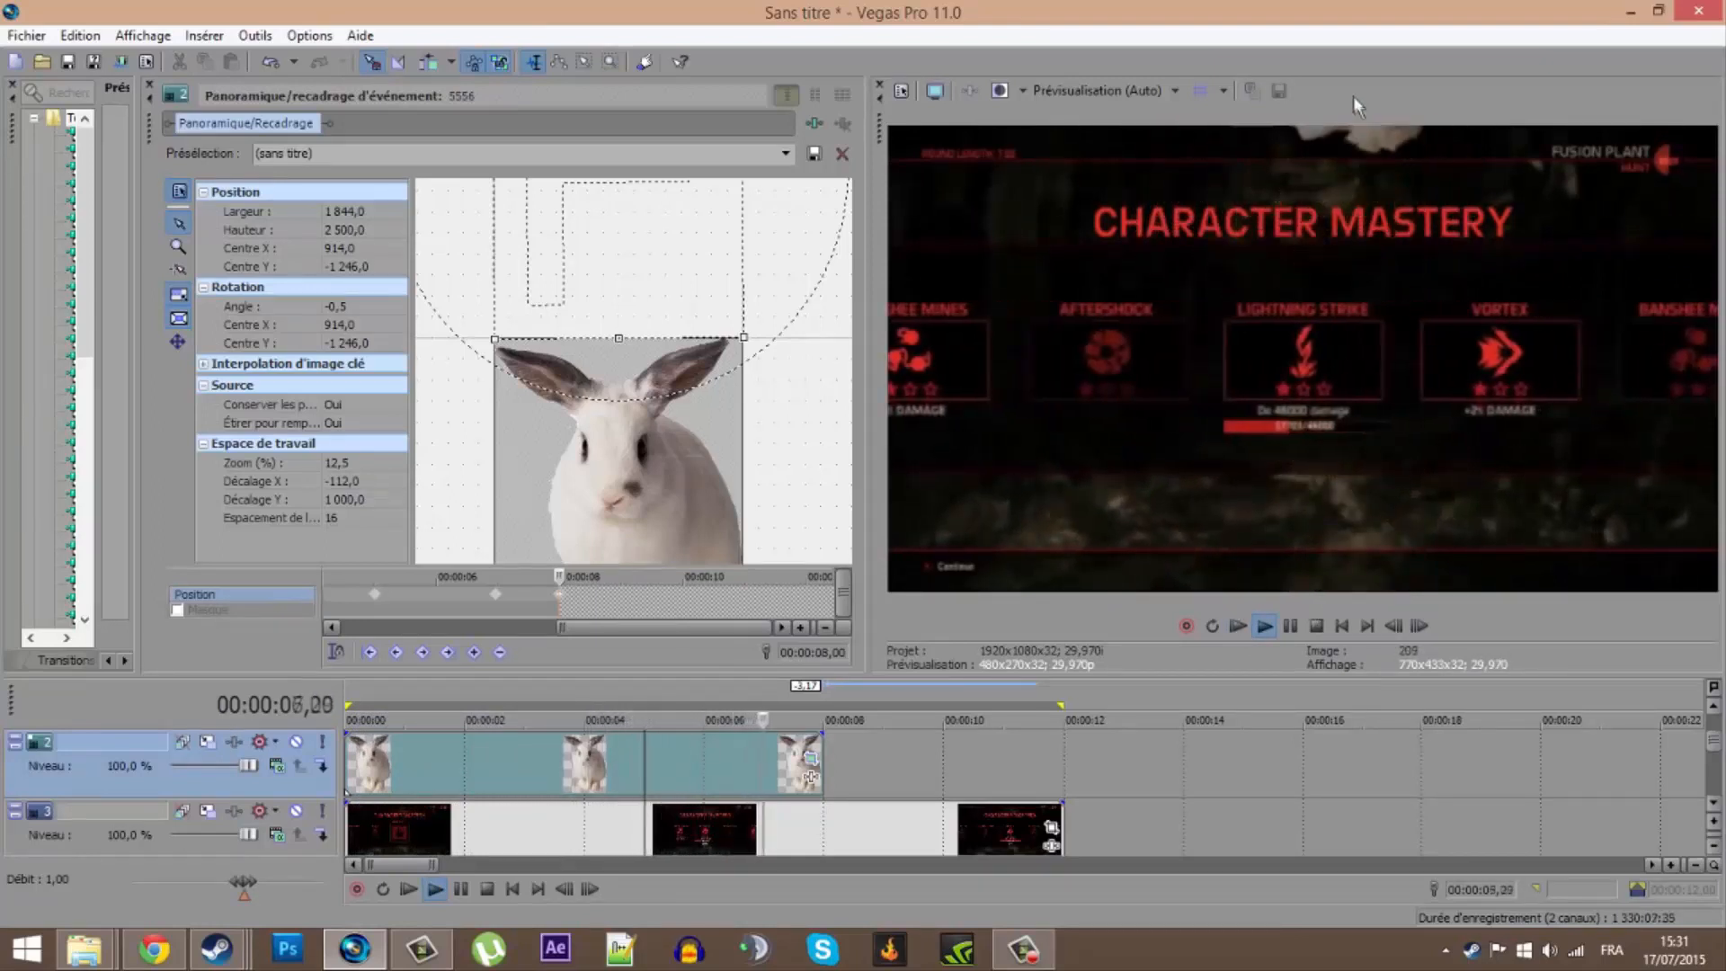
left_click(1292, 627)
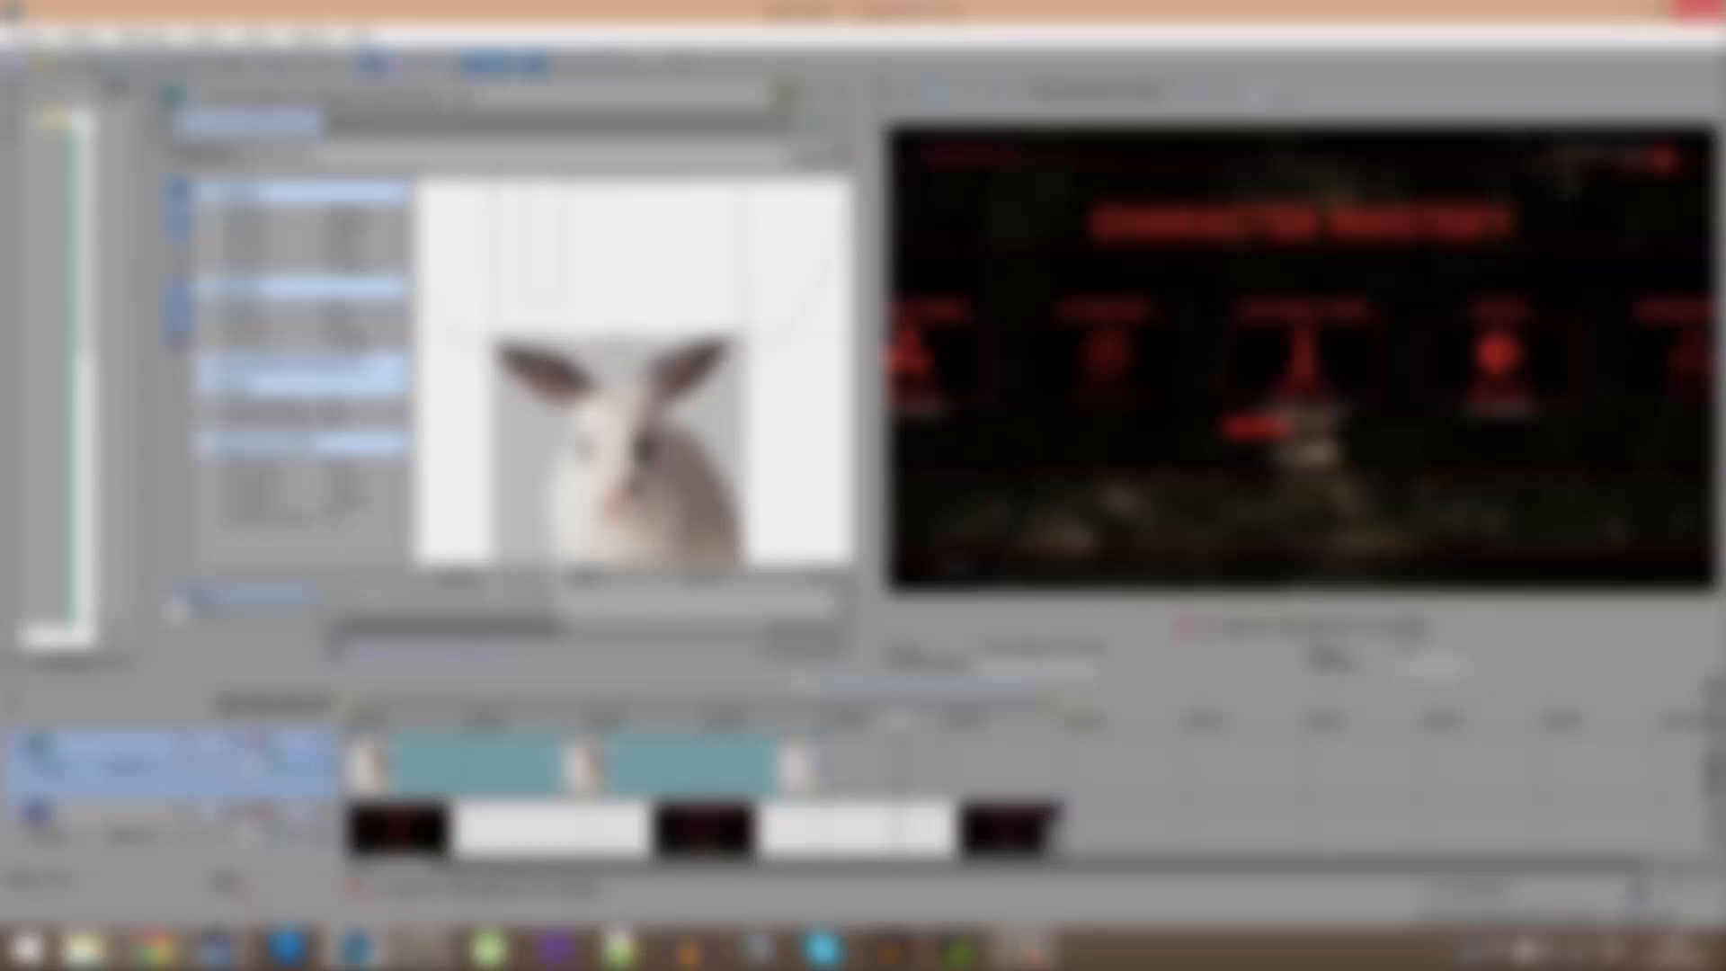
left_click(1022, 955)
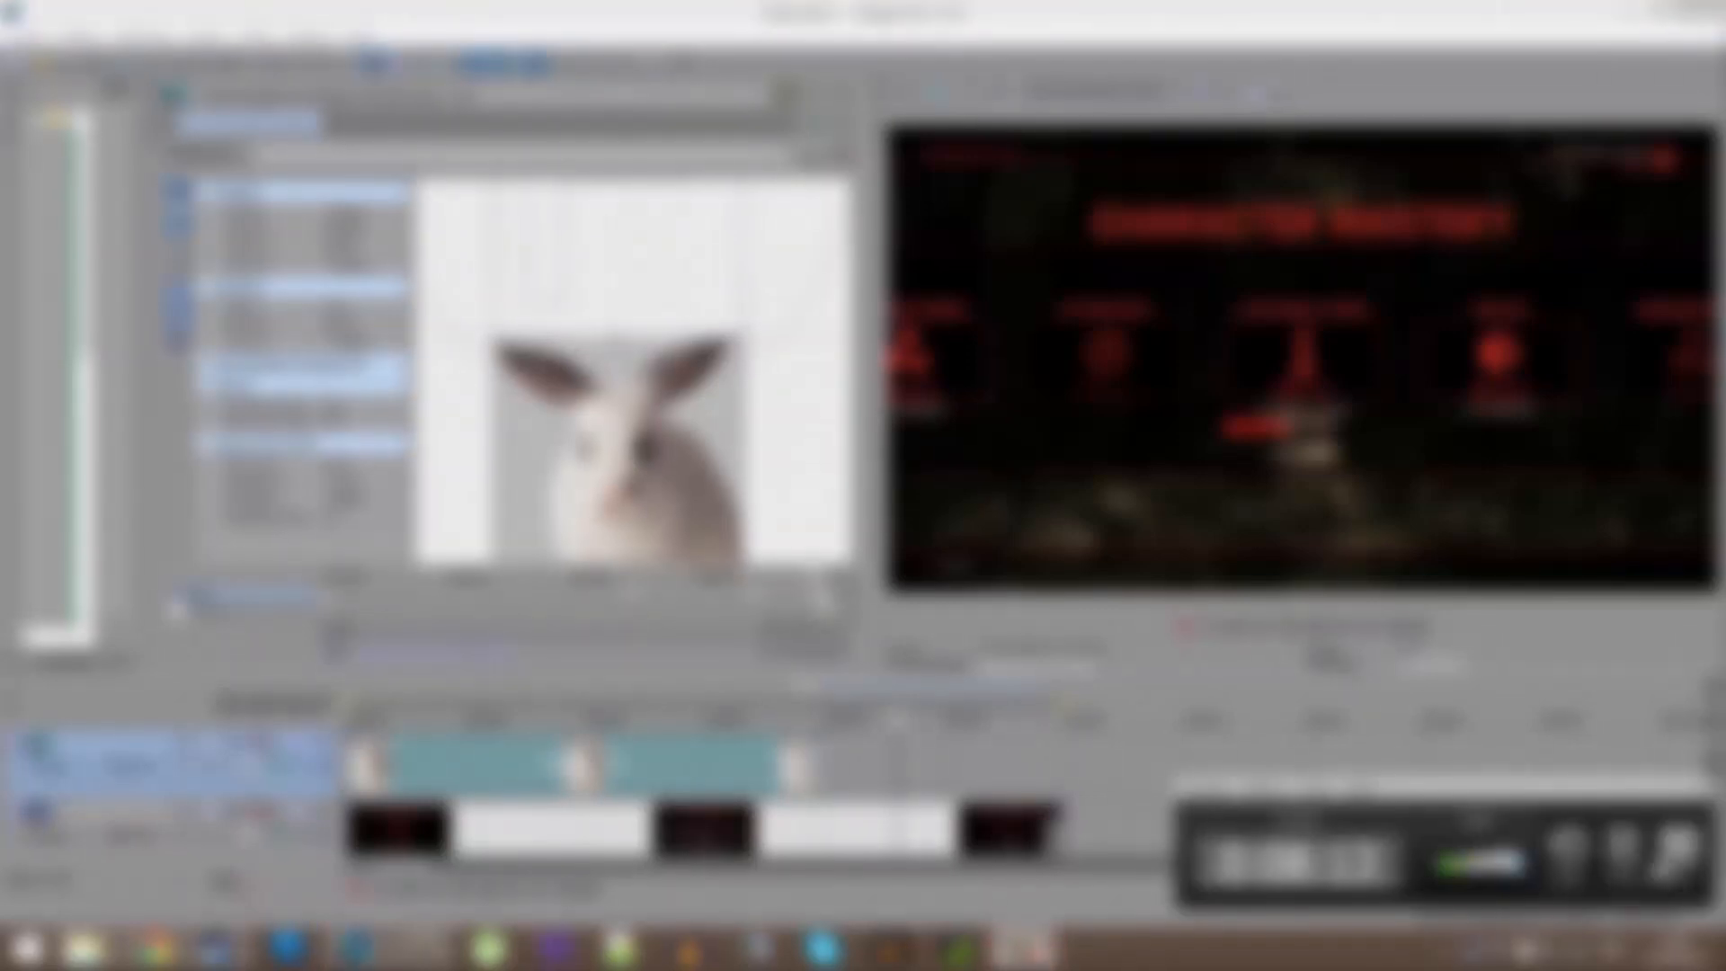